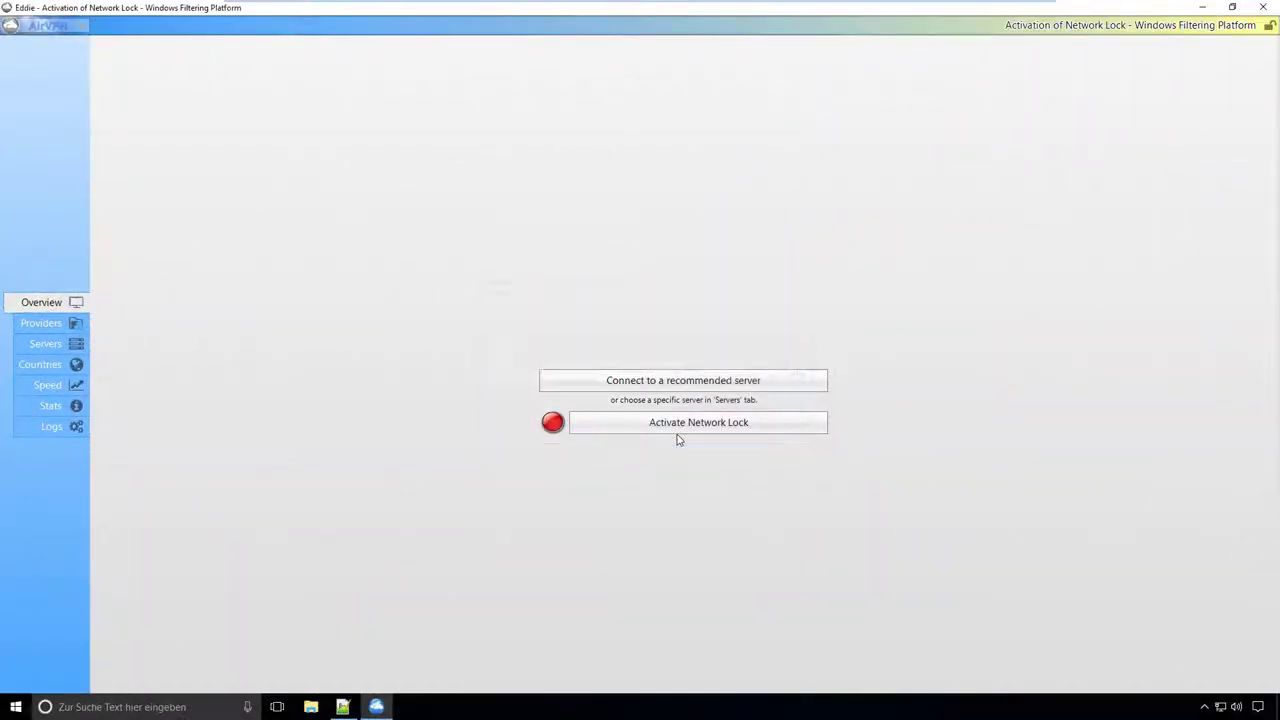
- With Network Lock active, start connecting to the recommended Premiumize.me Portugal server
left_click(688, 381)
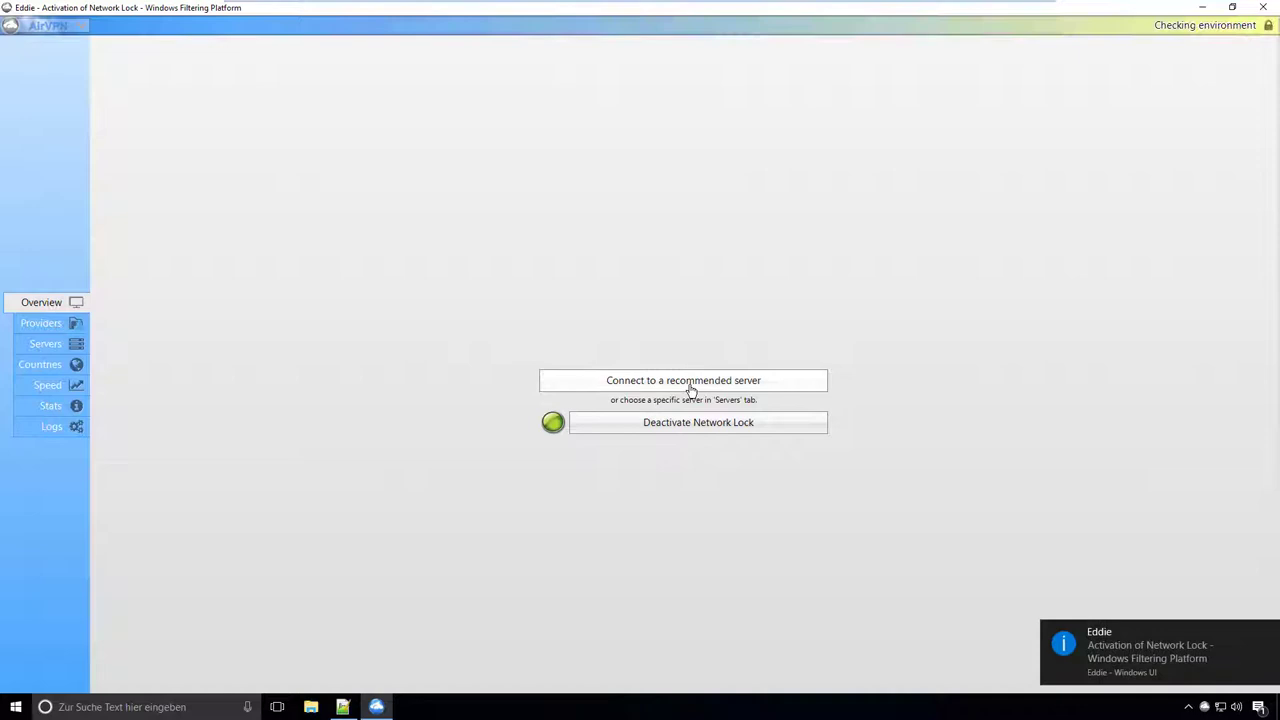
left_click(80, 35)
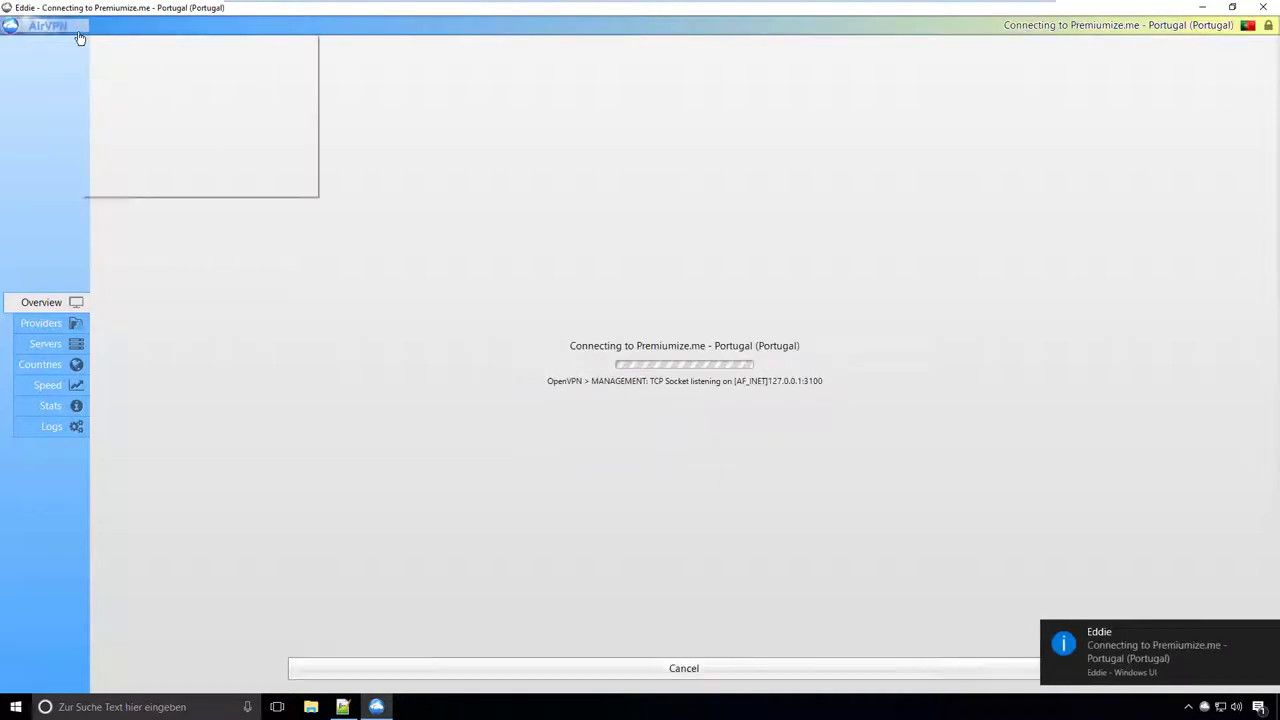
- Look over the Premiumize.me server list, then bring up Eddie's Preferences
left_click(66, 345)
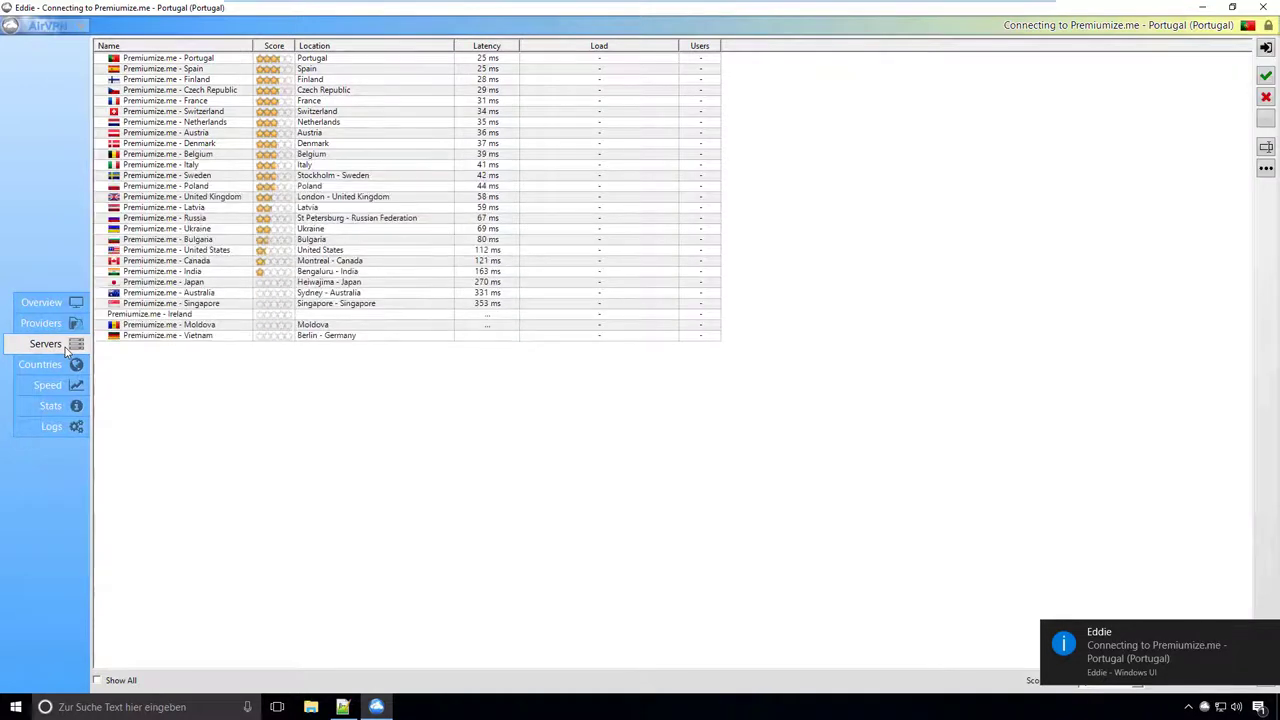
left_click(50, 26)
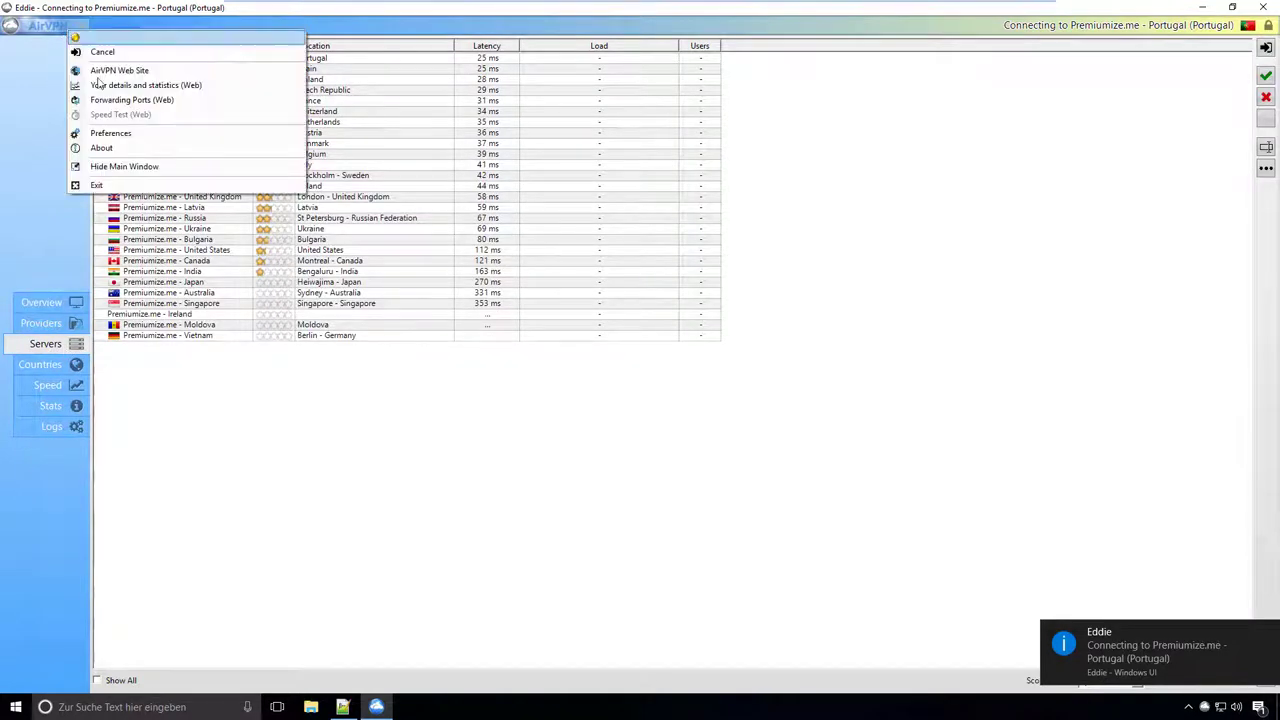
left_click(127, 136)
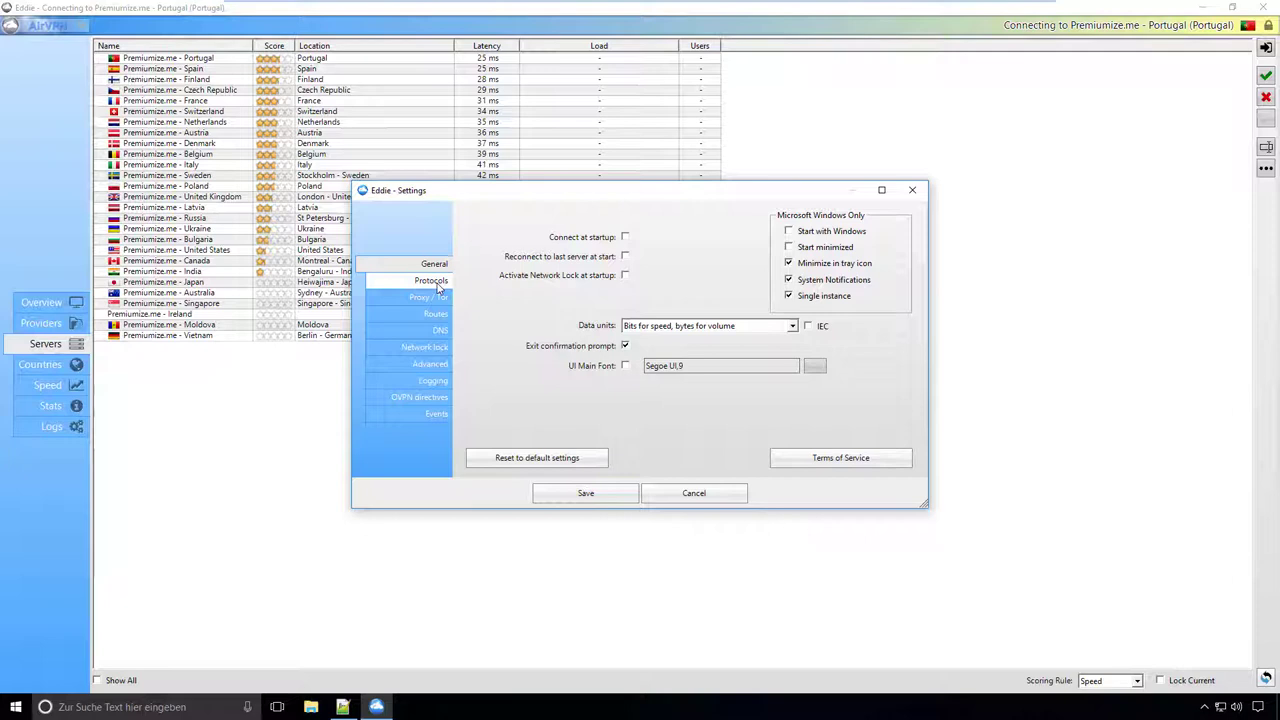
- Review the Protocols, Proxy / Tor, Routes and DNS settings pages
left_click(432, 282)
left_click(434, 300)
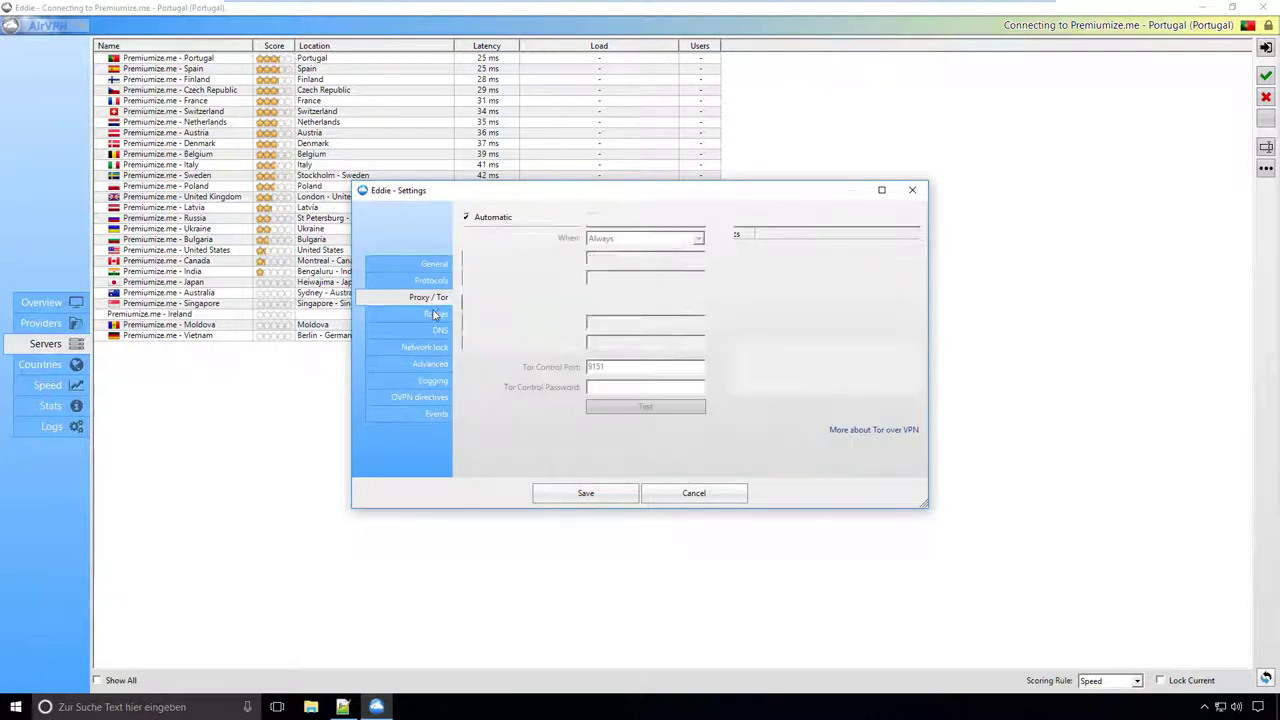
left_click(434, 314)
left_click(437, 330)
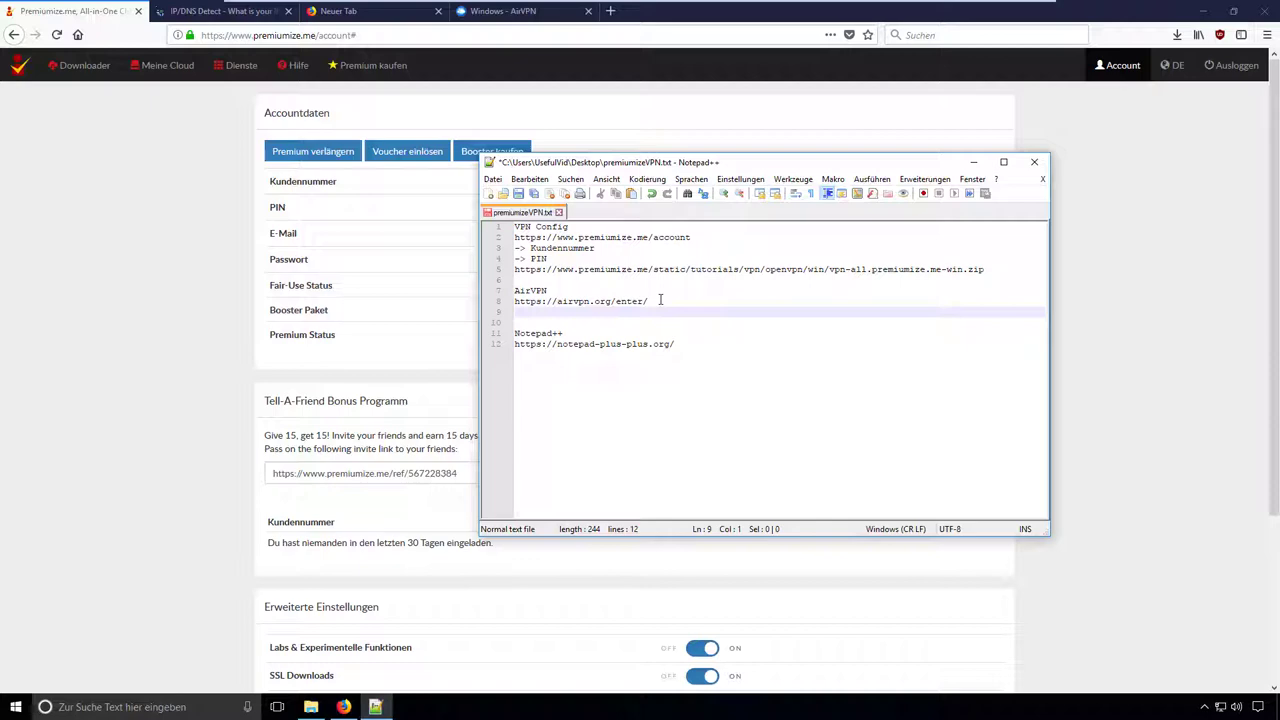
- Load the airvpn.org/enter/ page in Firefox
left_click(478, 11)
left_click(480, 36)
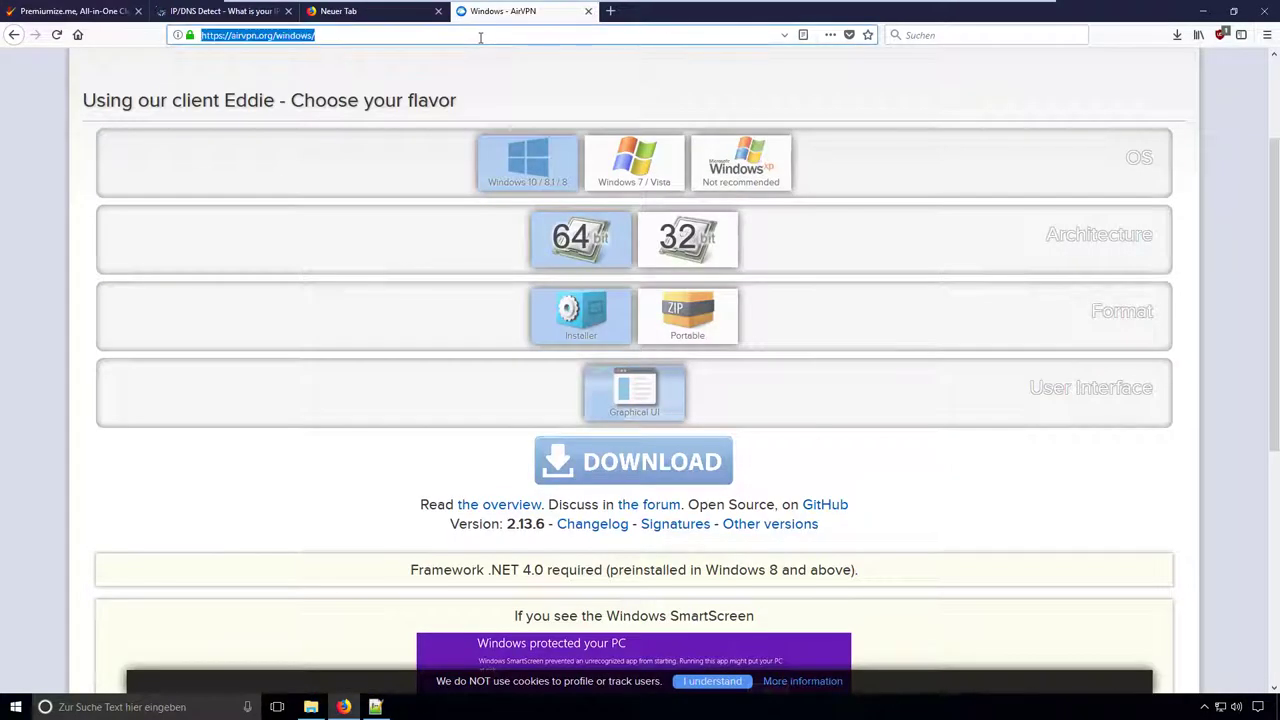
key("Return")
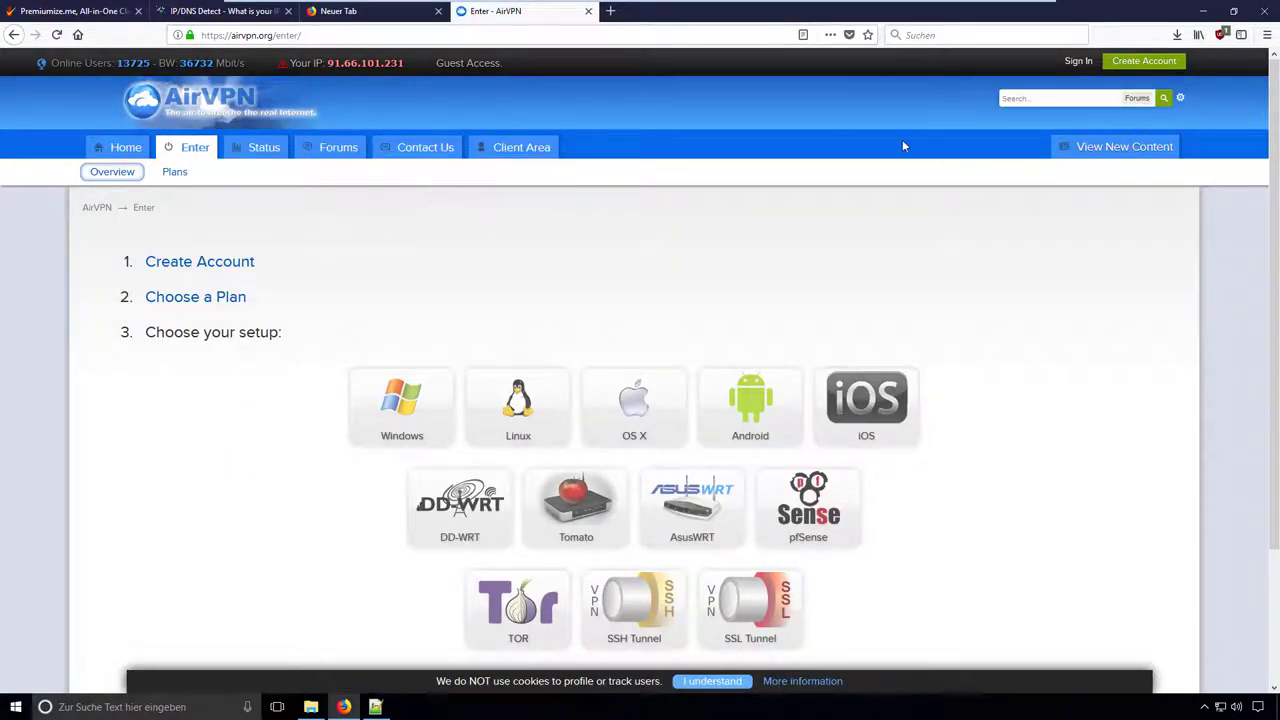
- Download and save the Eddie Windows 10 64-bit installer
left_click(380, 390)
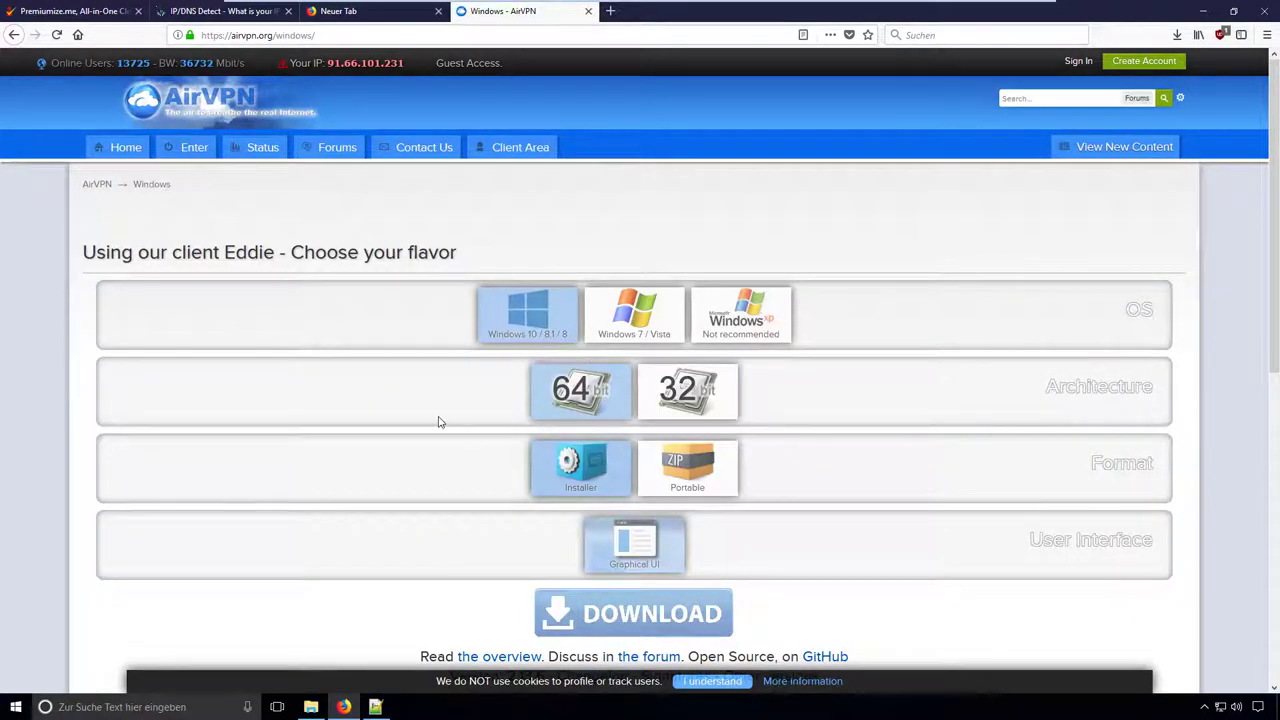
scroll(438, 421, "down", 3)
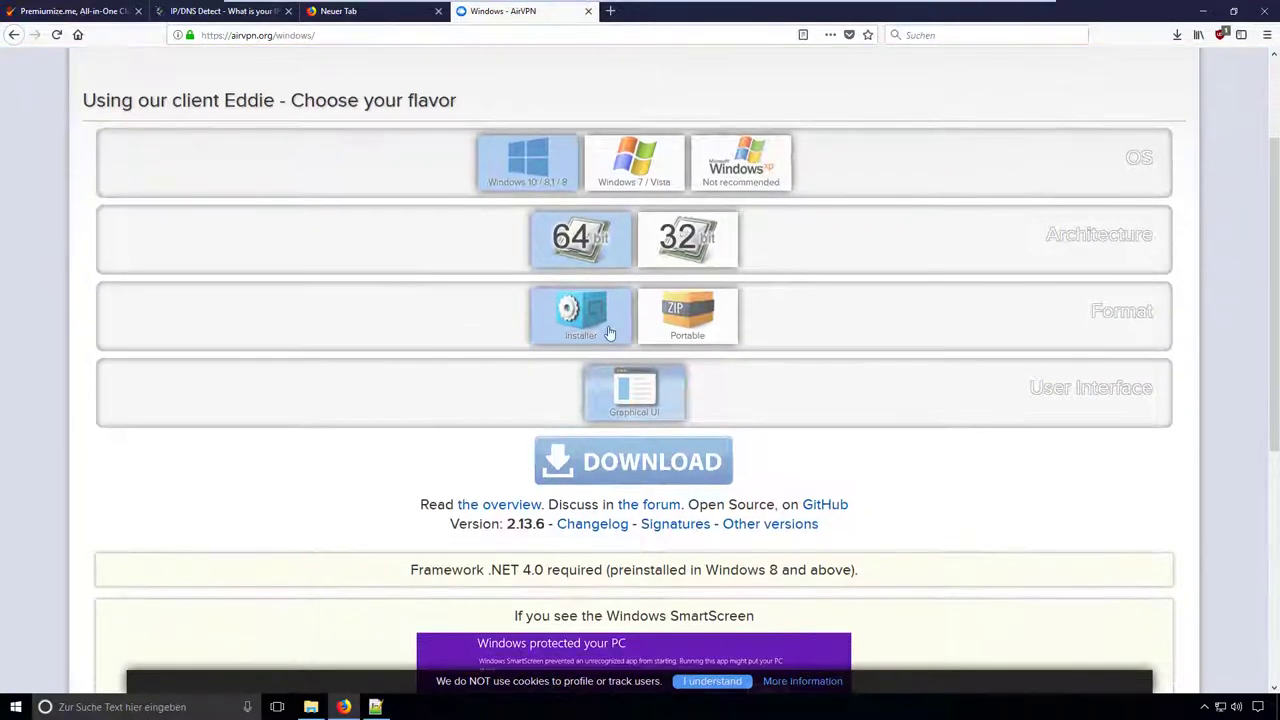
left_click(620, 458)
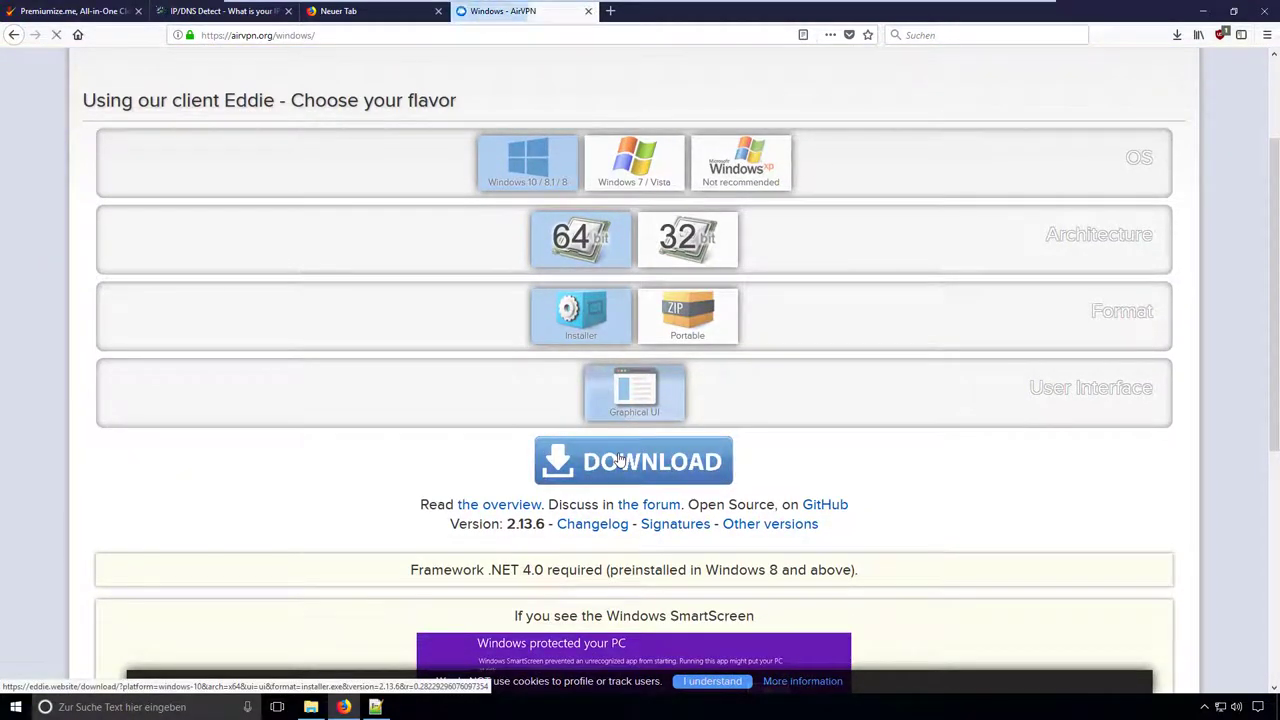
left_click(594, 310)
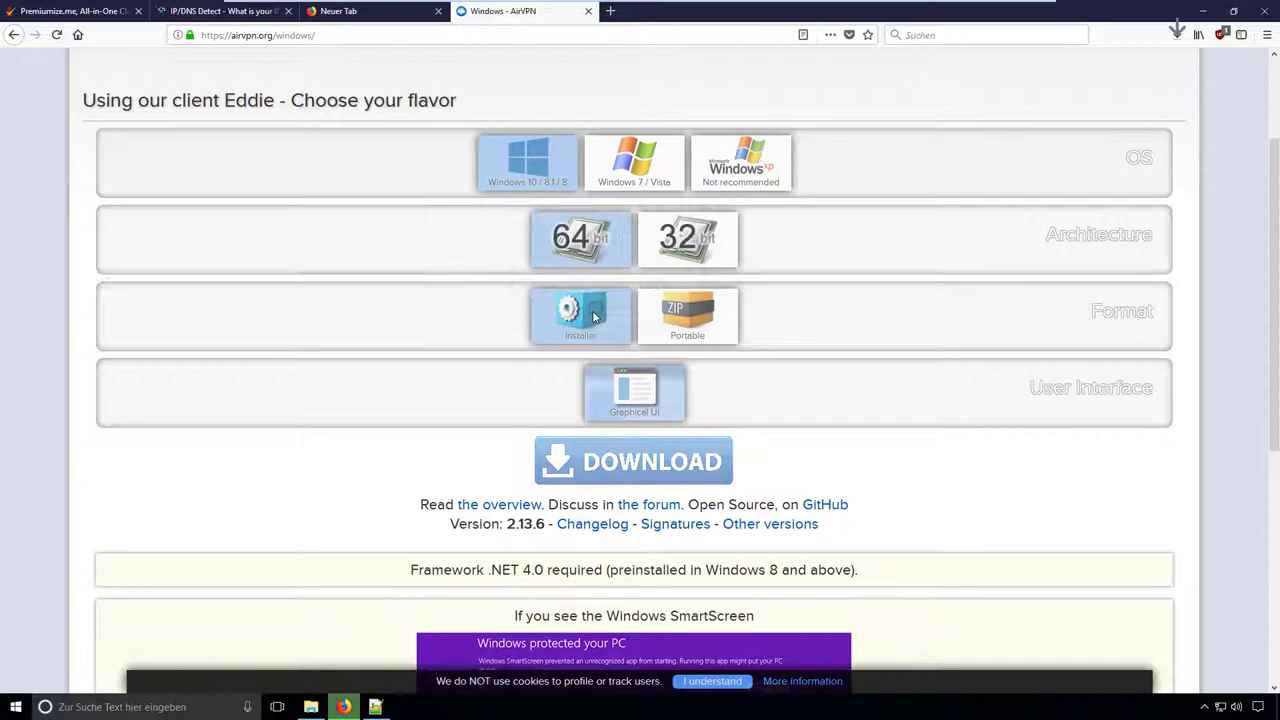
left_click(1177, 35)
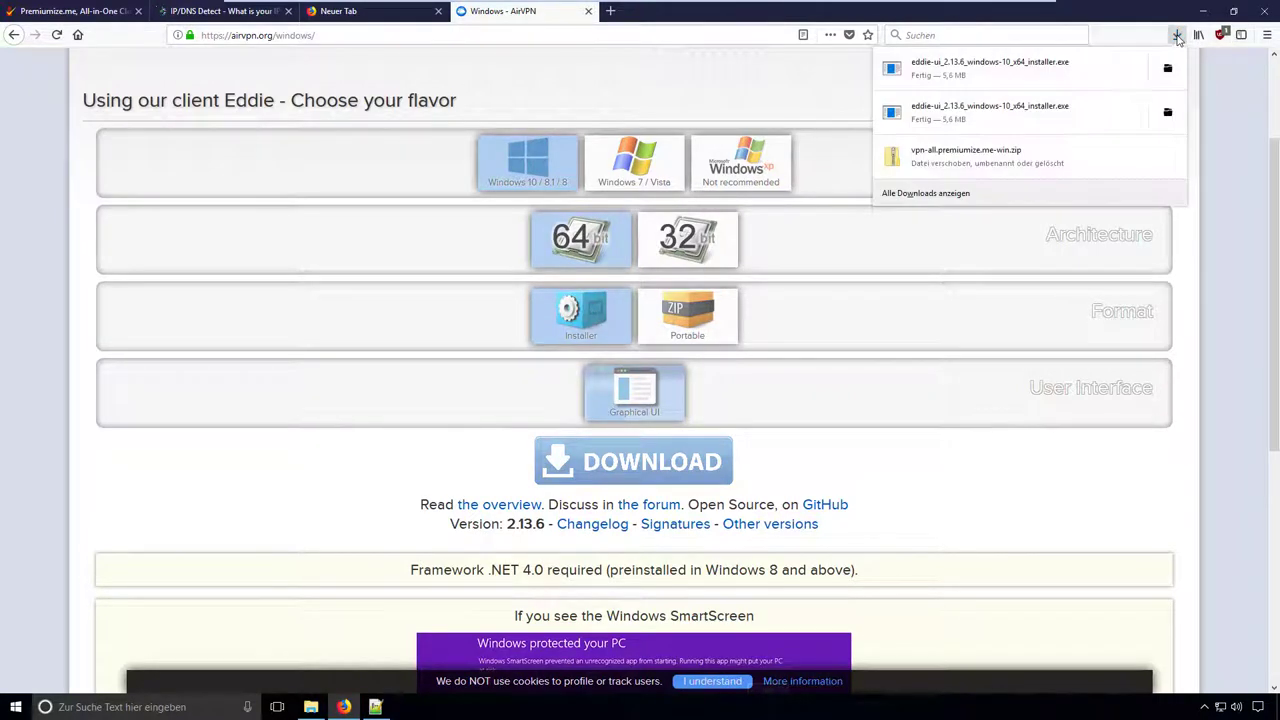
- Run the downloaded Eddie installer, approve the UAC prompt and complete the setup wizard
left_click(1065, 70)
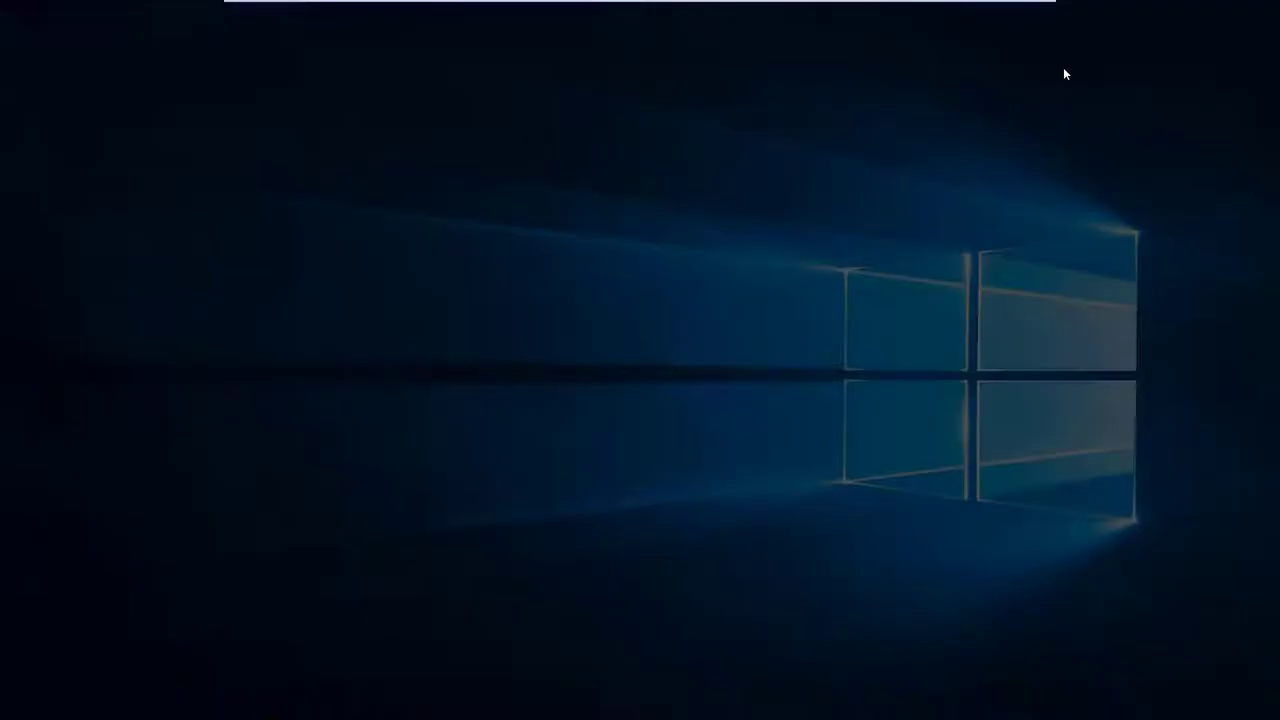
left_click(571, 451)
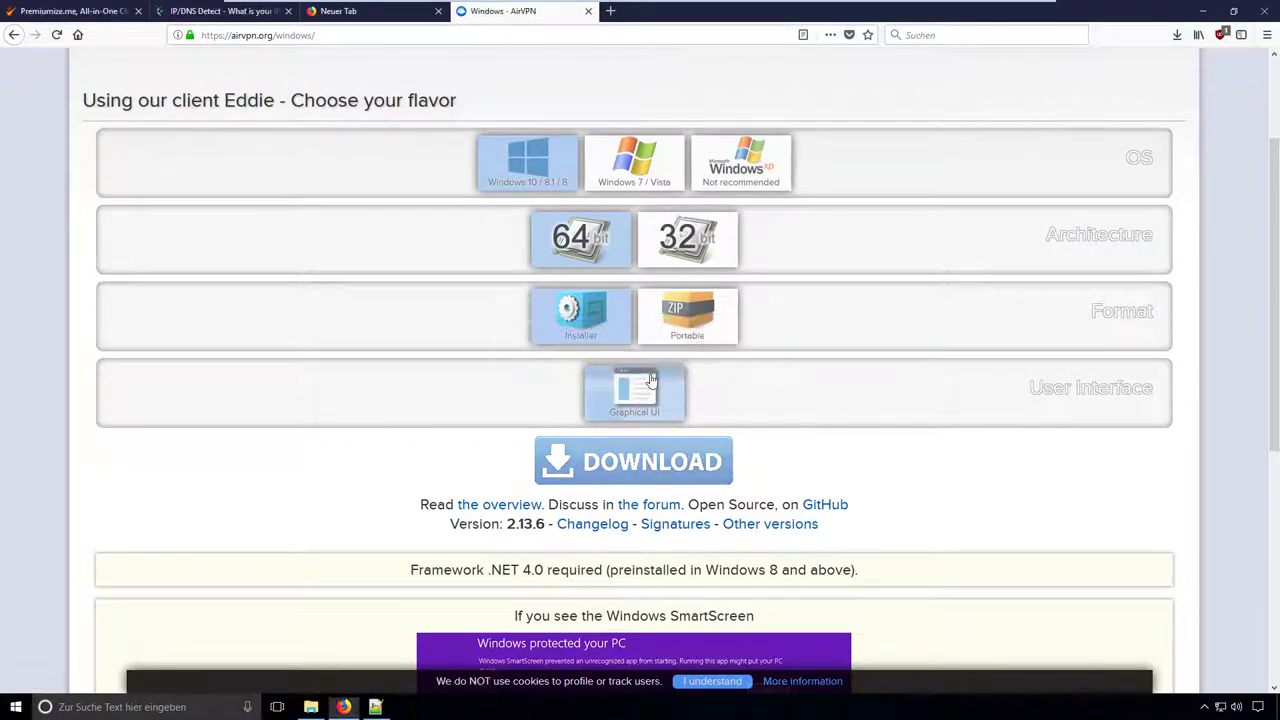
left_click(718, 459)
left_click(720, 459)
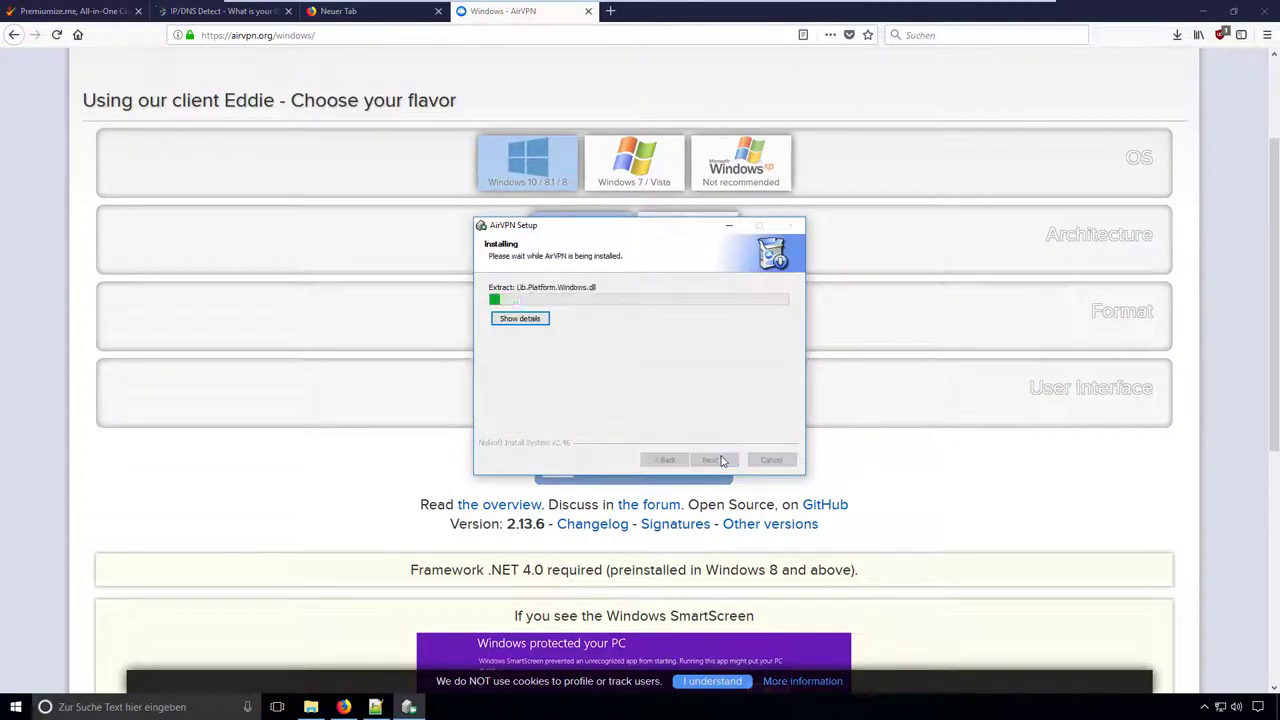
left_click(720, 459)
left_click(720, 459)
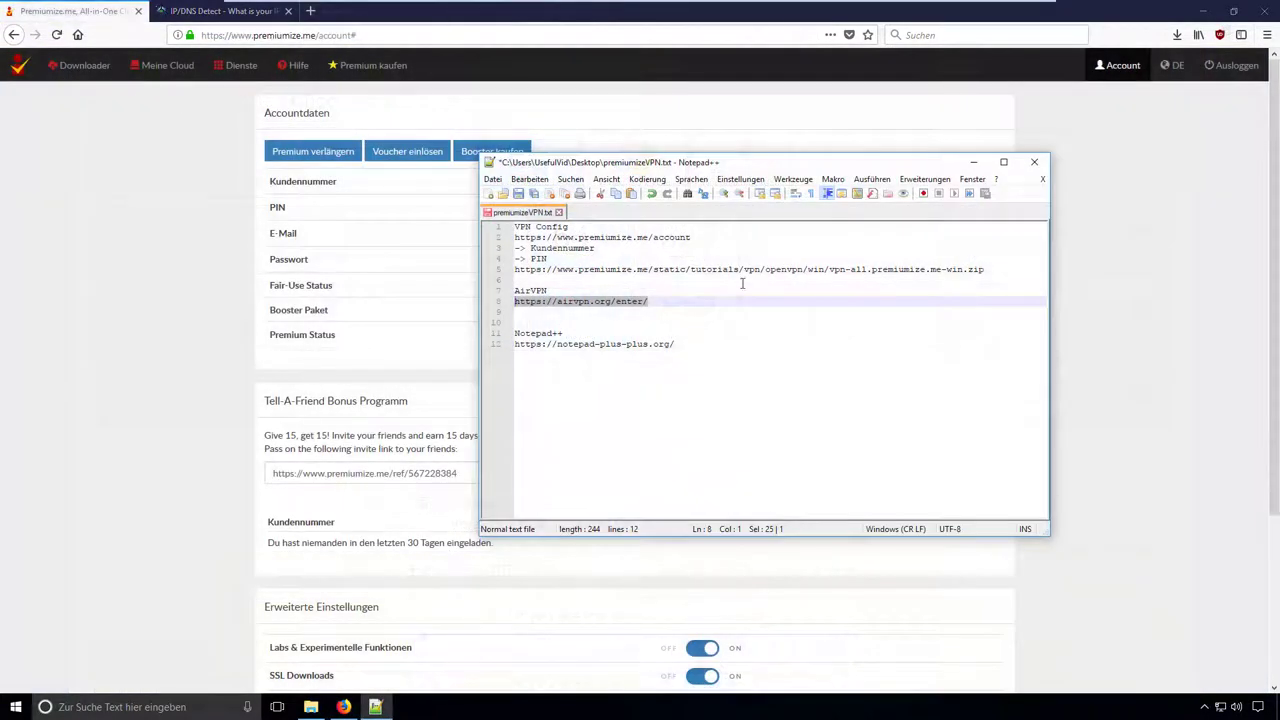
- Download vpn-all.premiumize.me-win.zip using the link from line 5 of the notes
left_click(745, 288)
left_click_drag(996, 269, 512, 271)
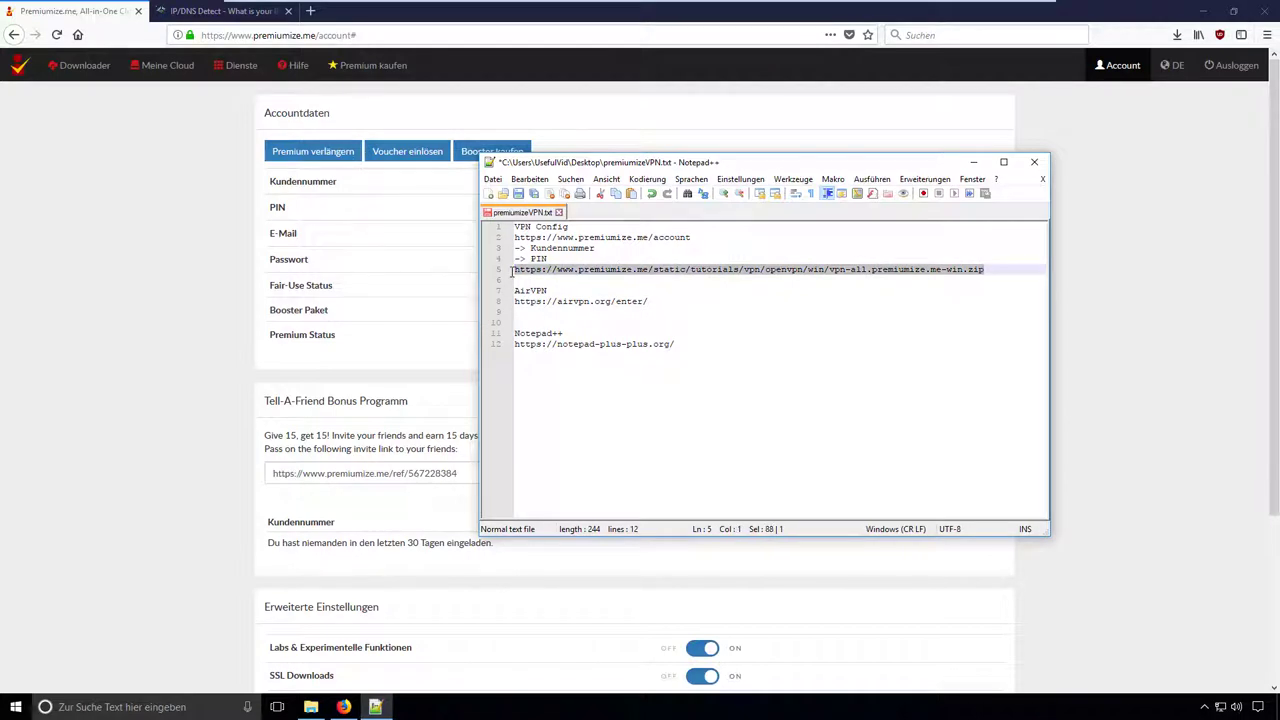
left_click(310, 11)
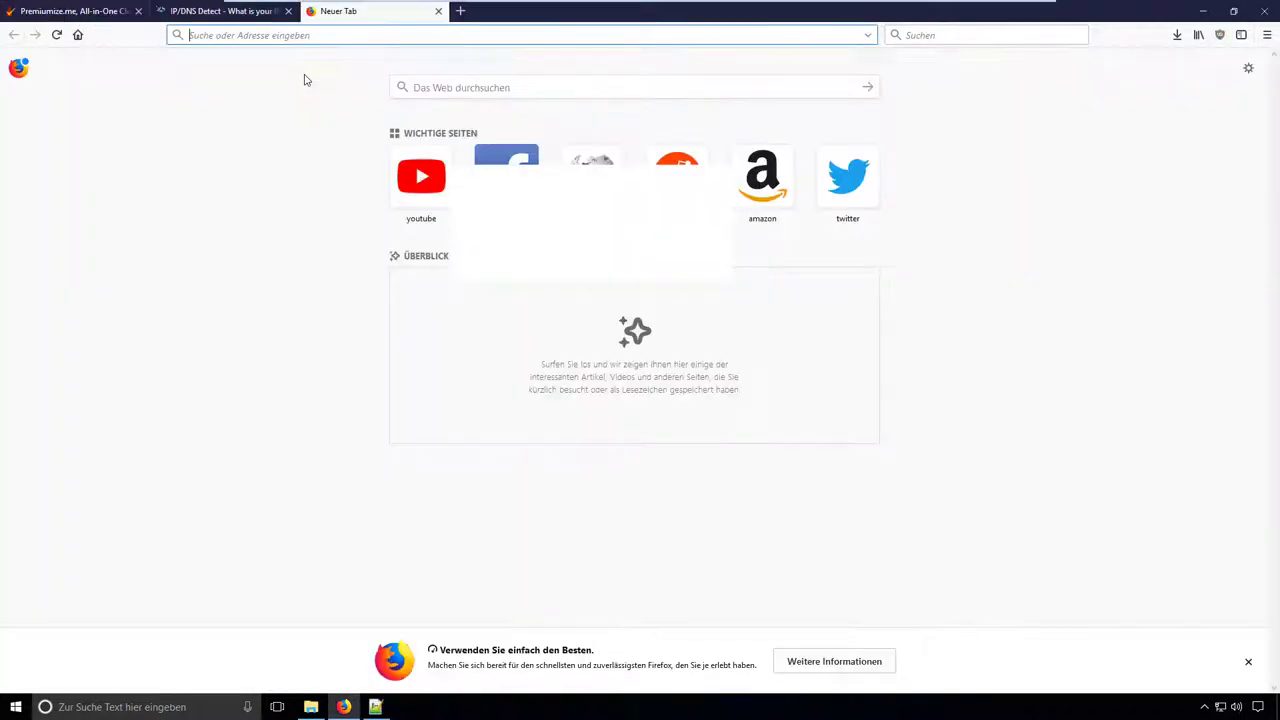
type("https://www.premiumize.me/static/tutorials/vpn/openvpn/win/vpn-all.premiumize.me-win.zip")
key("Return")
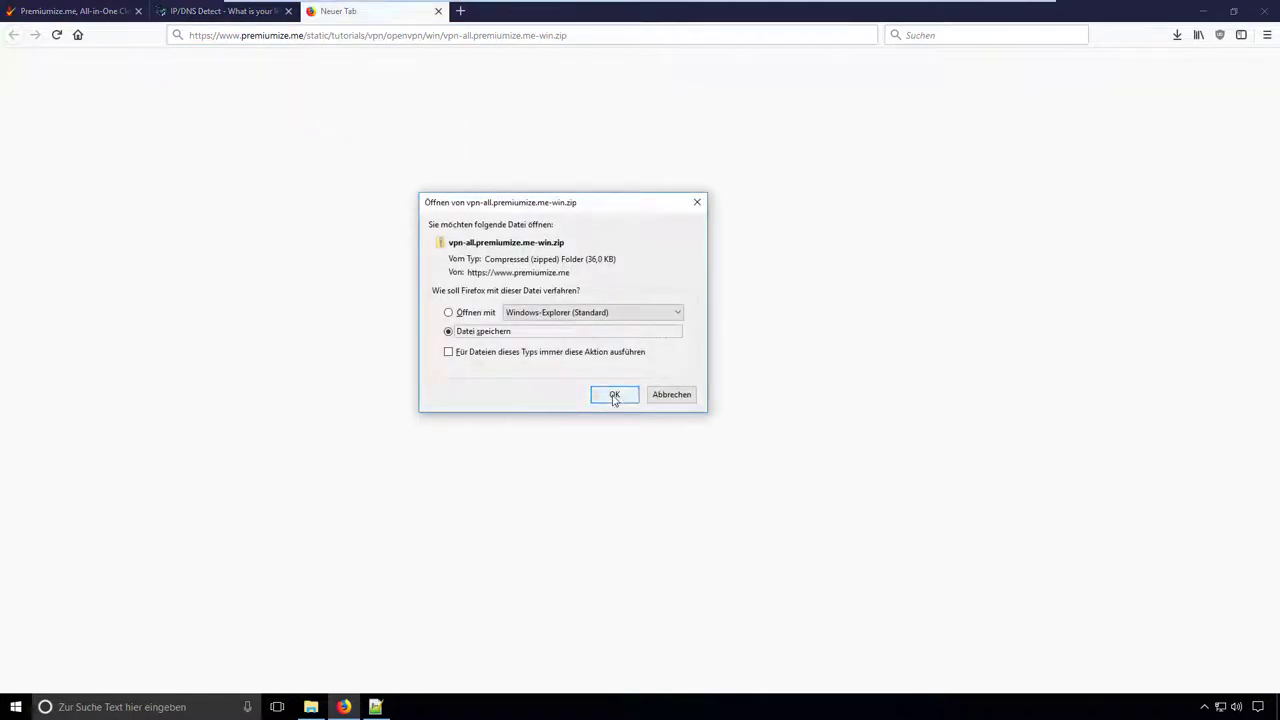
left_click(614, 395)
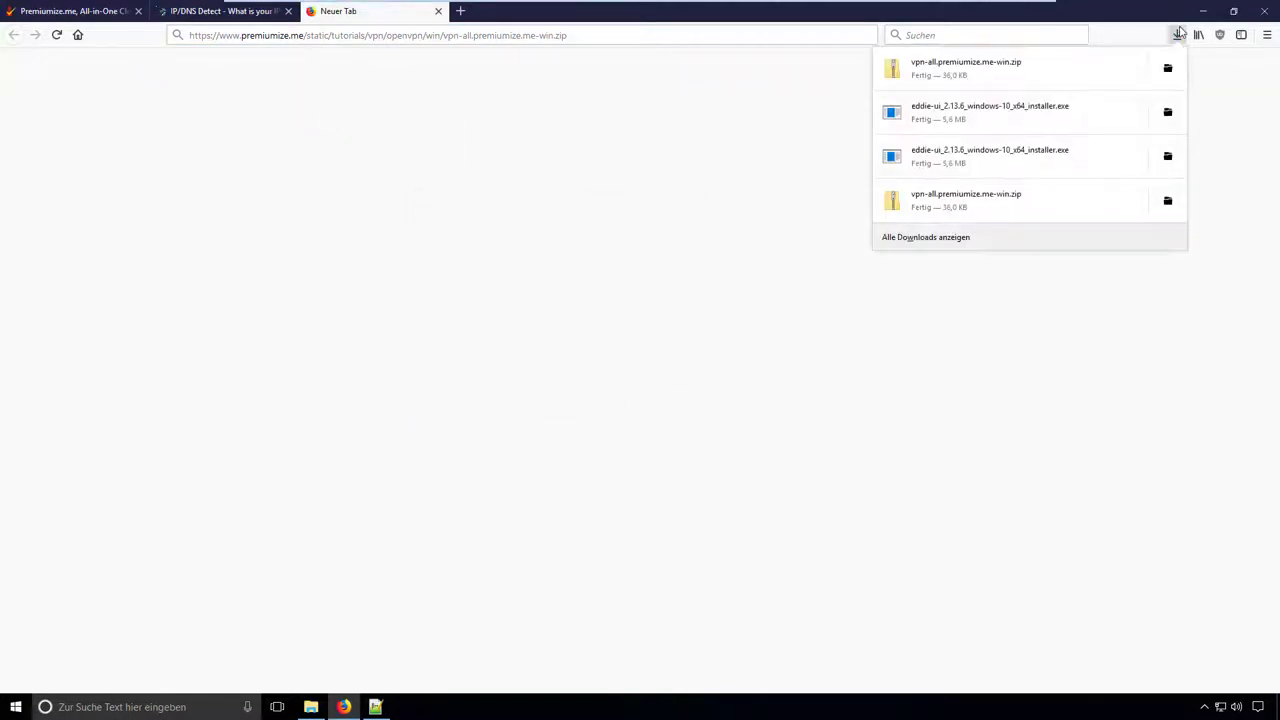
left_click(1055, 70)
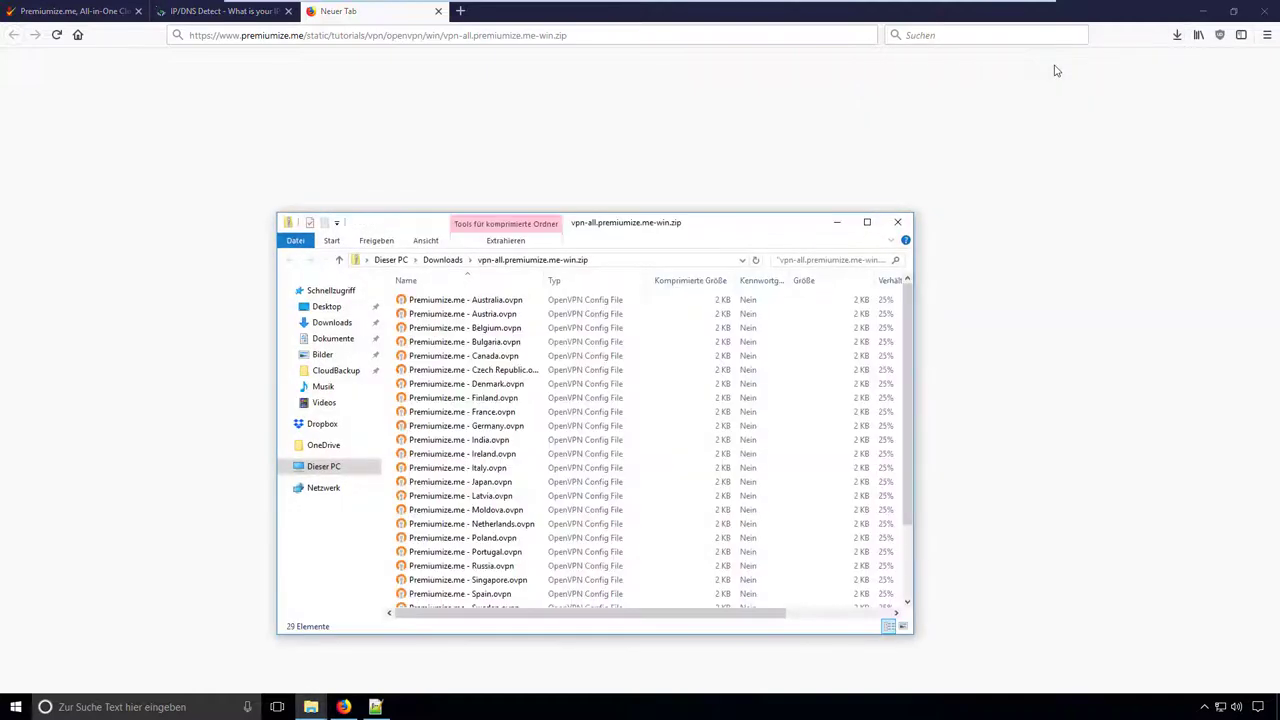
- Select the config files Australia.ovpn through Vietnam.ovpn in the zip
scroll(600, 449, "down", 3)
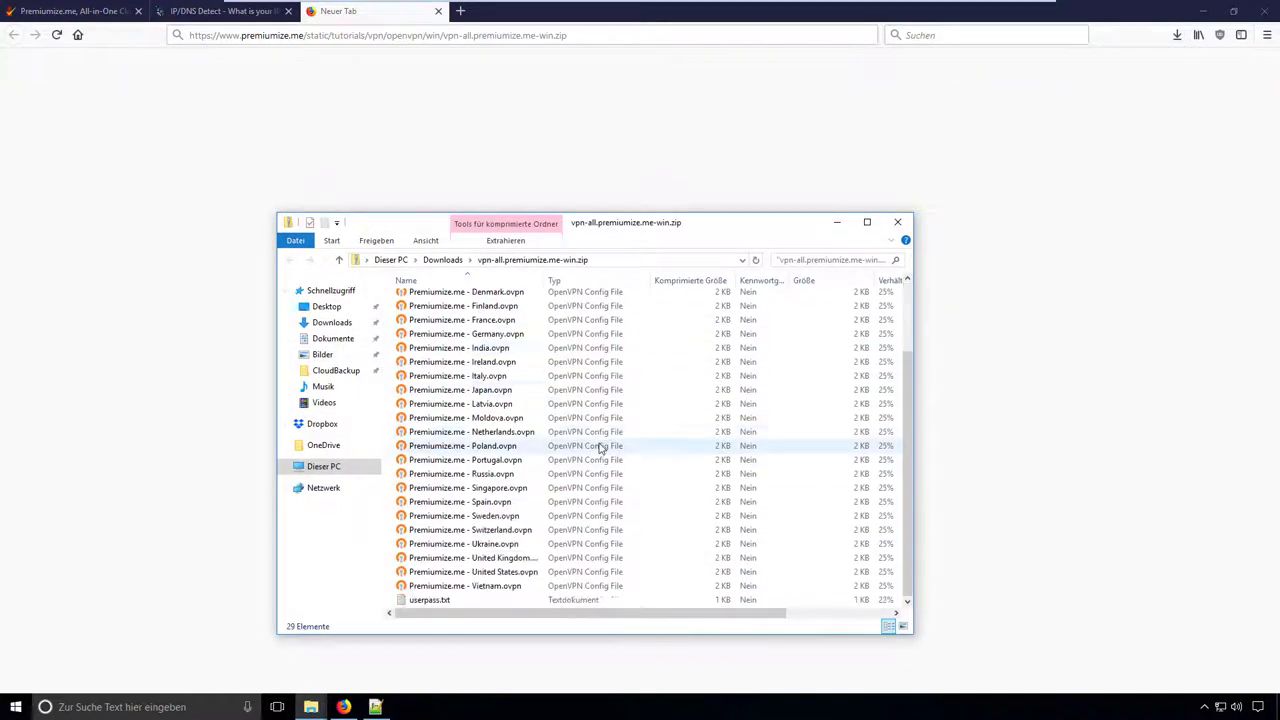
left_click(450, 587)
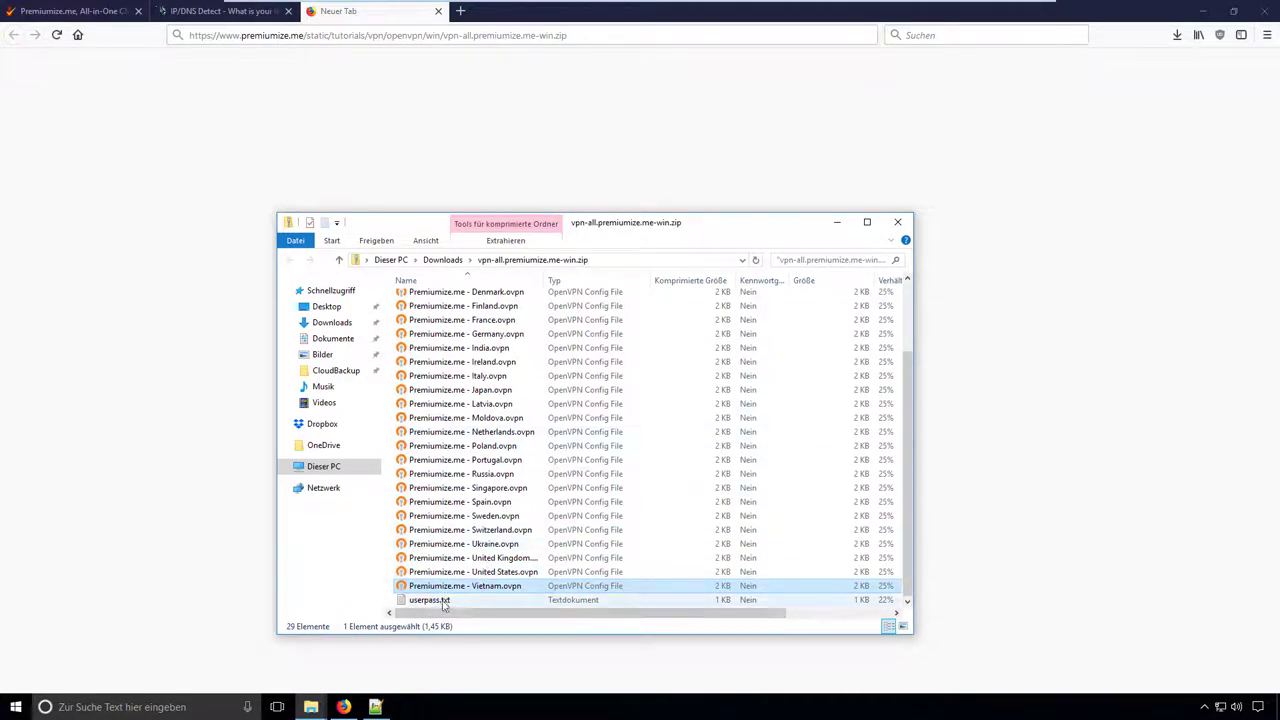
scroll(452, 593, "up", 2)
left_click(522, 305, "shift")
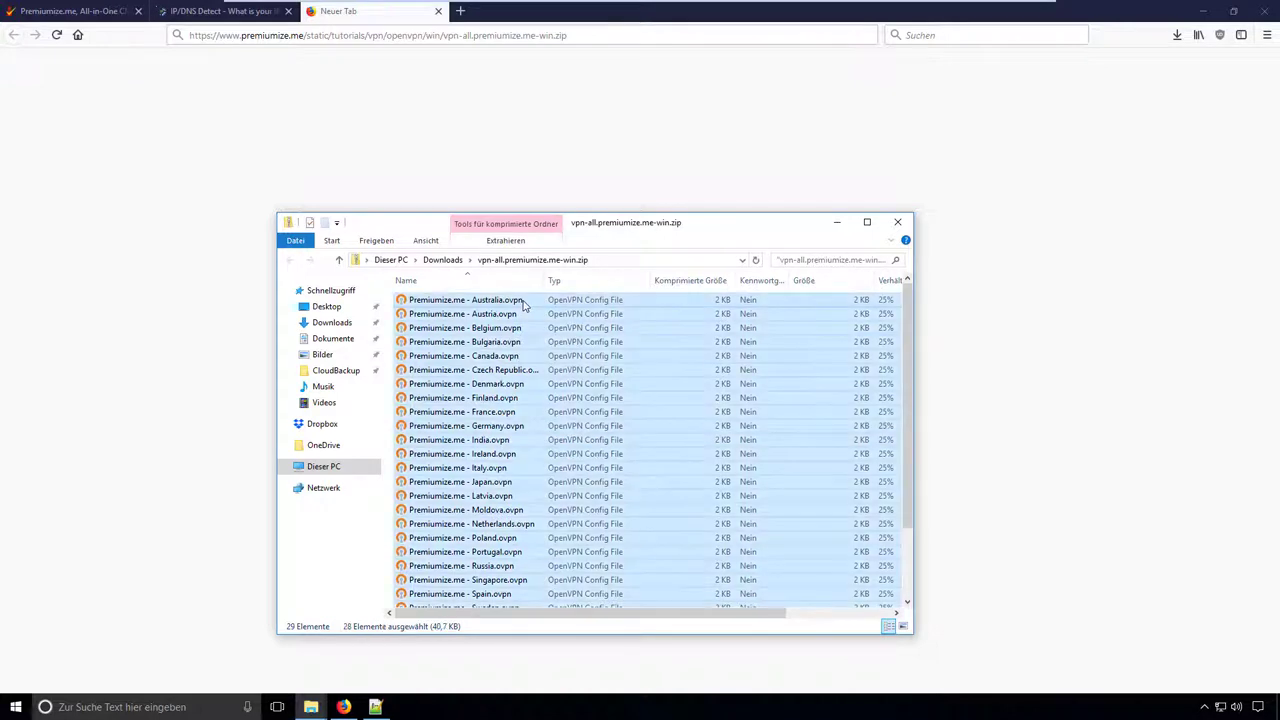
mouse_move(311, 707)
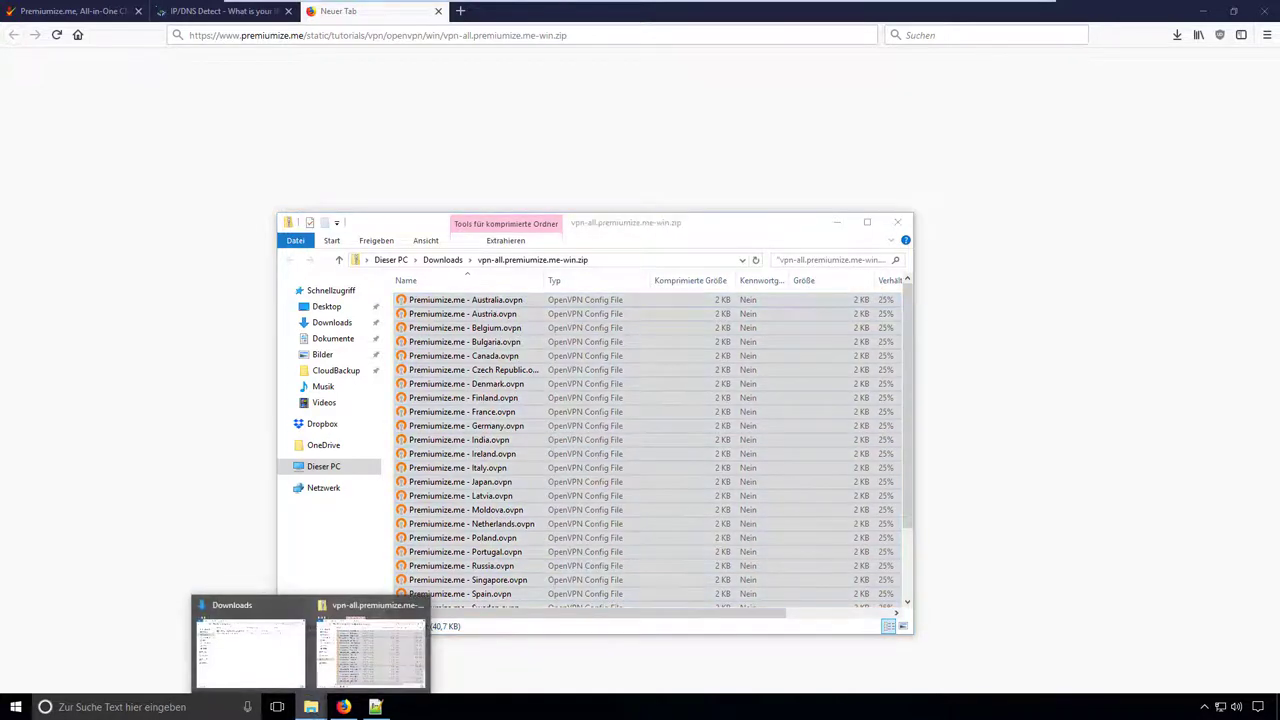
- Paste the 28 config files into the empty Dokumente\PremiumizeVPN folder
left_click(248, 640)
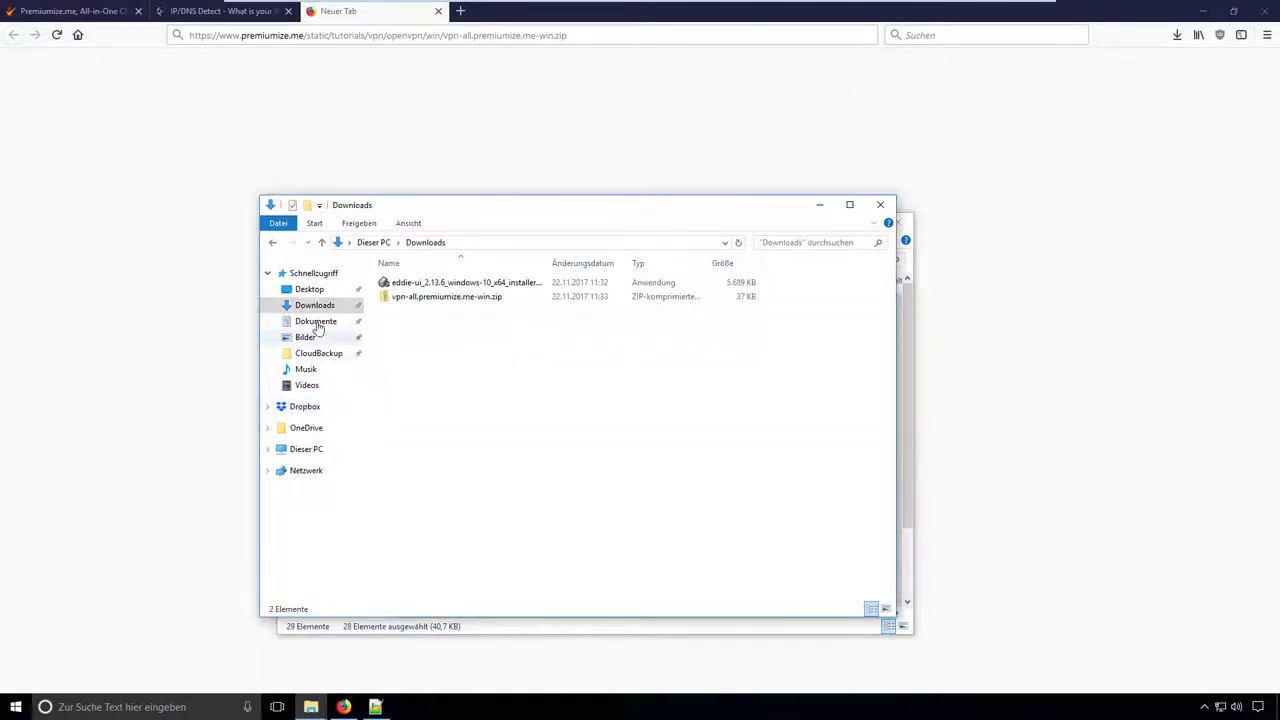
left_click(314, 321)
double_click(434, 311)
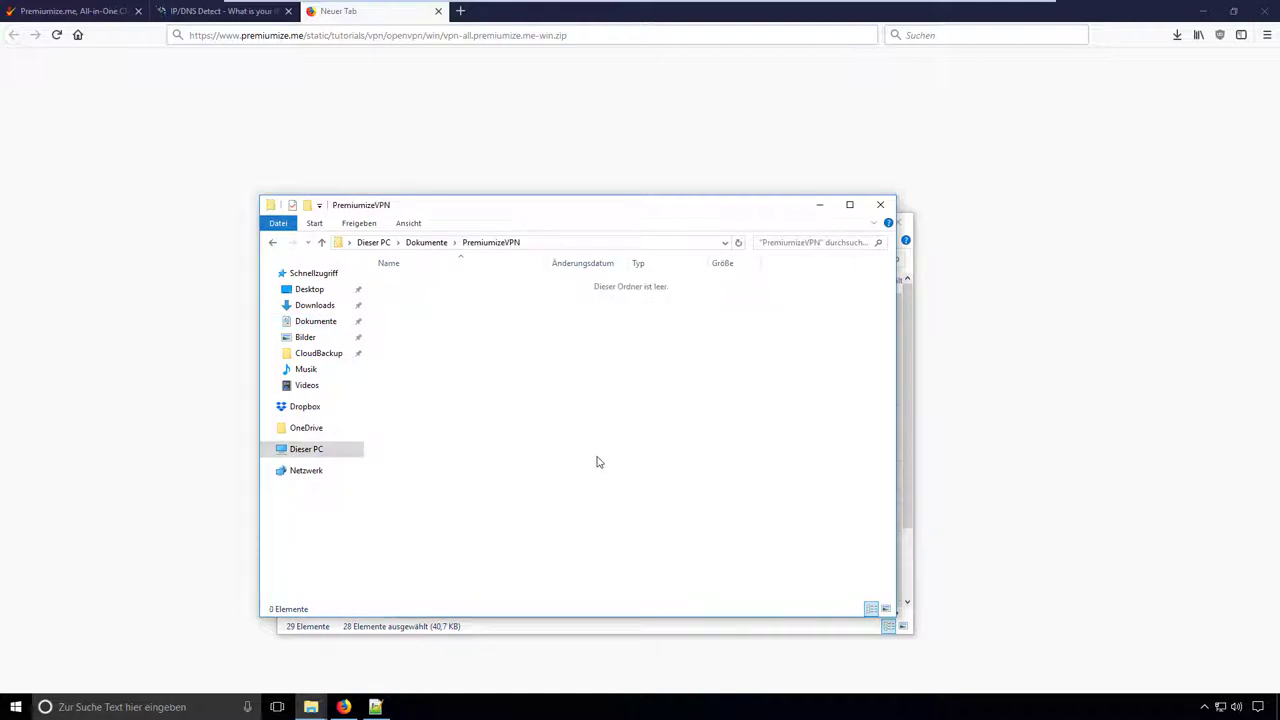
key("ctrl+v")
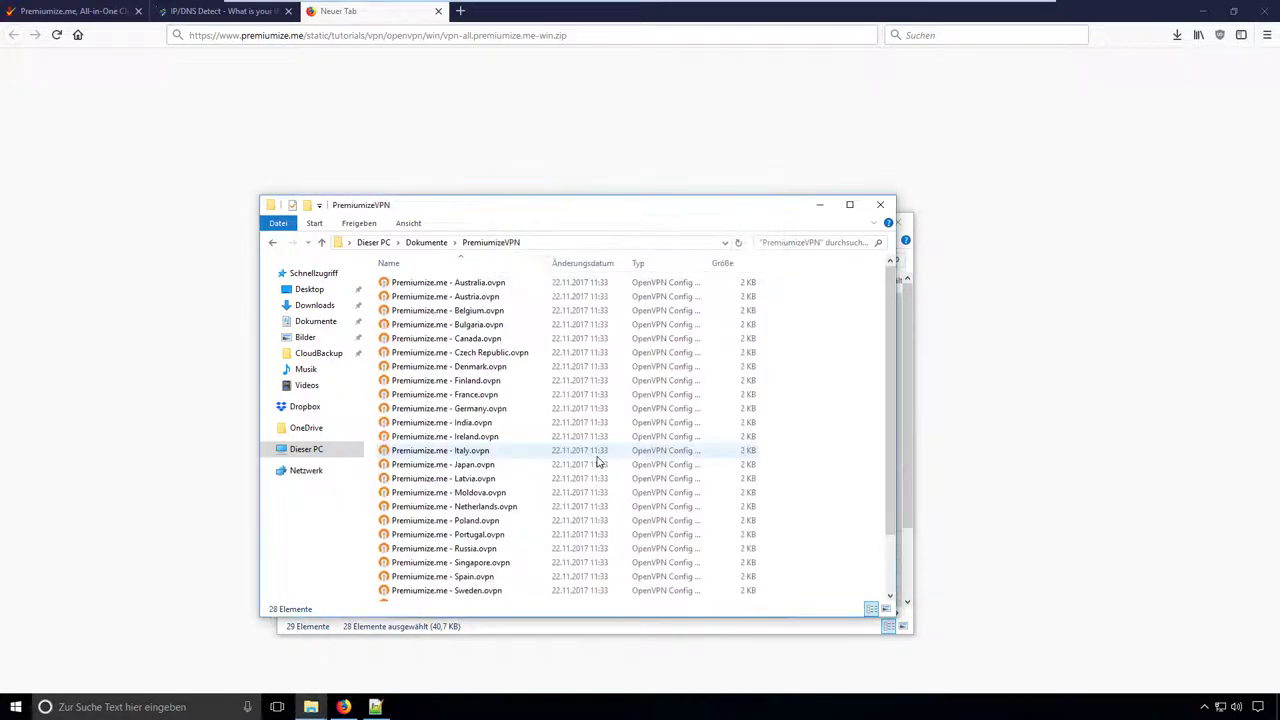
scroll(598, 461, "down", 2)
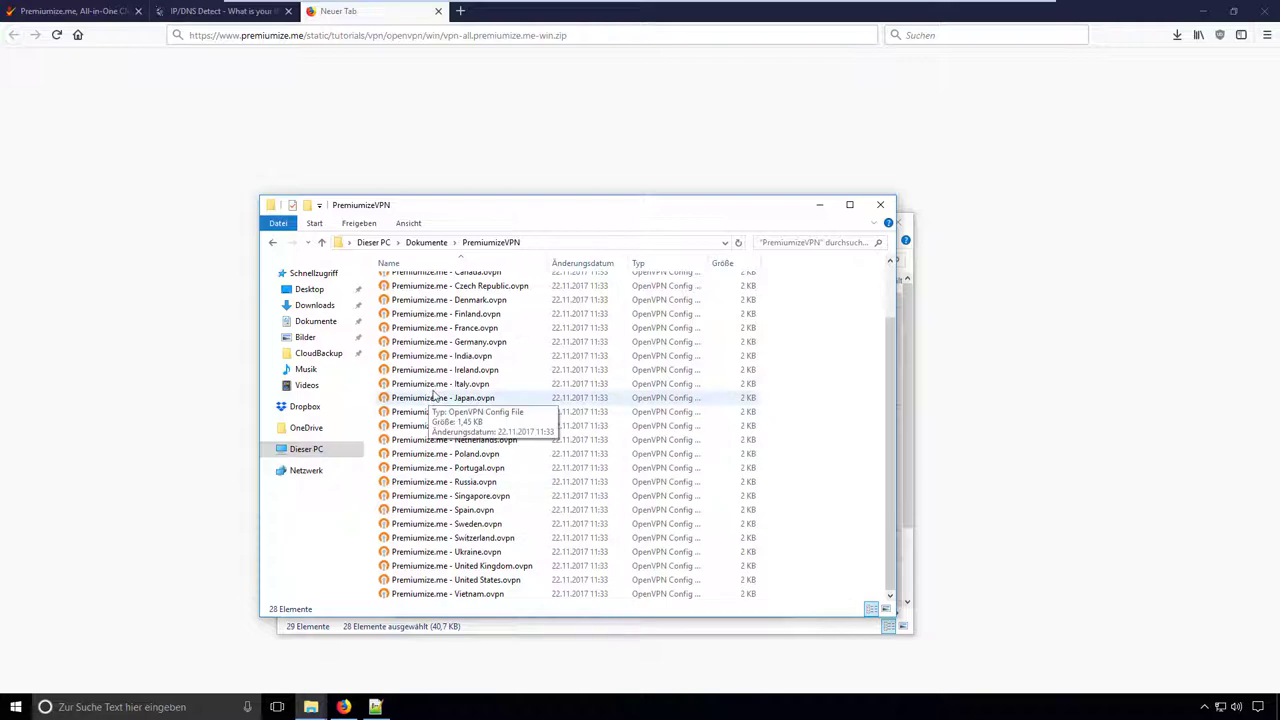
- Launch Notepad++ and browse the Open dialog to Dokumente\PremiumizeVPN, choosing Australia.ovpn
left_click(375, 707)
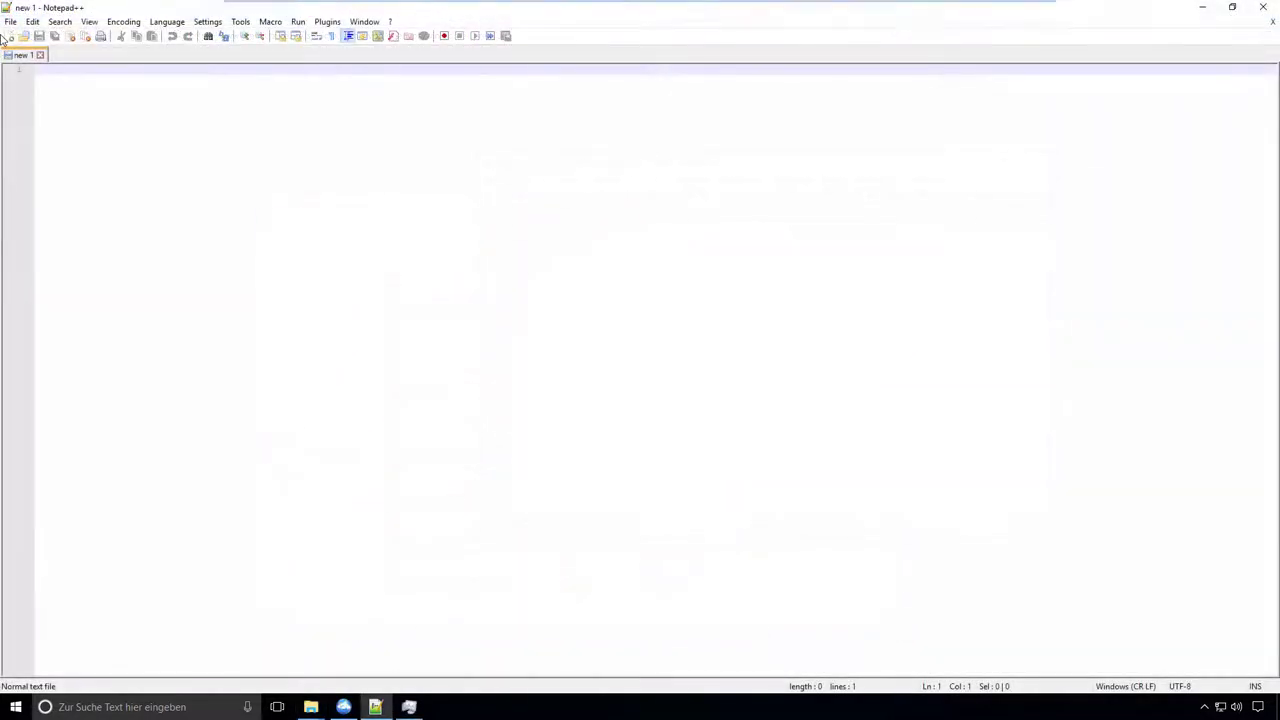
left_click(10, 21)
left_click(18, 52)
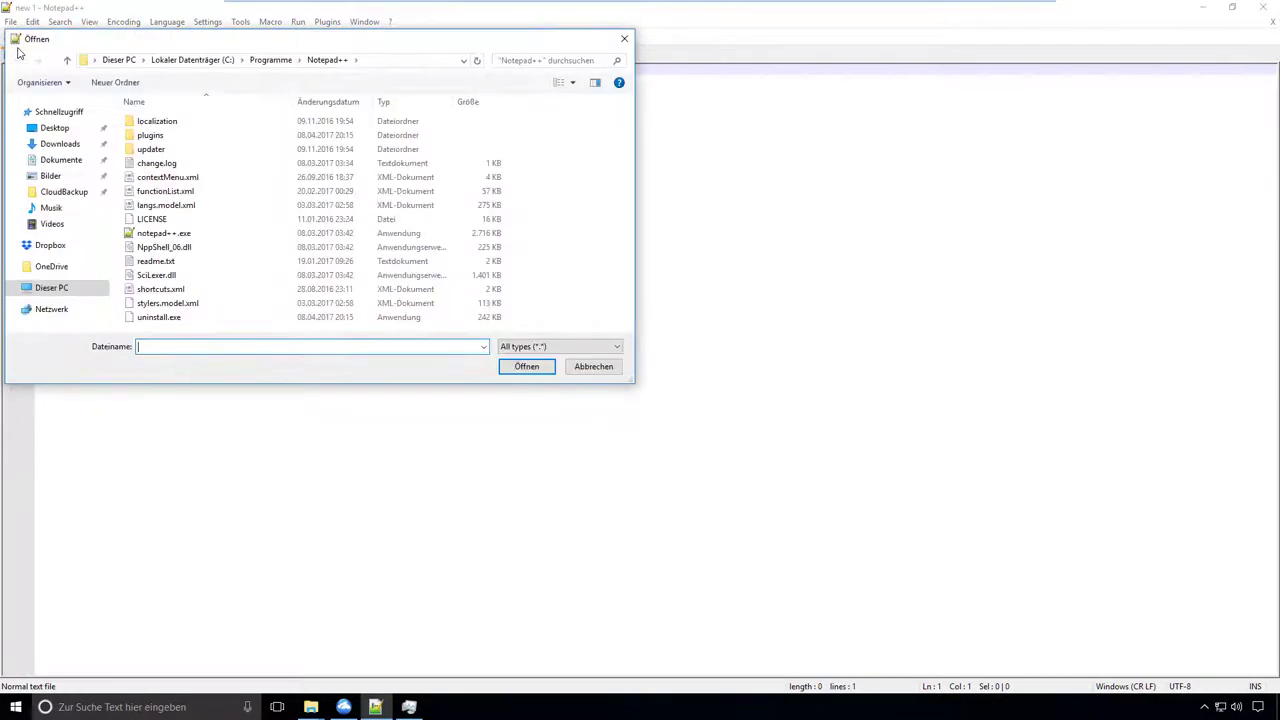
left_click(60, 160)
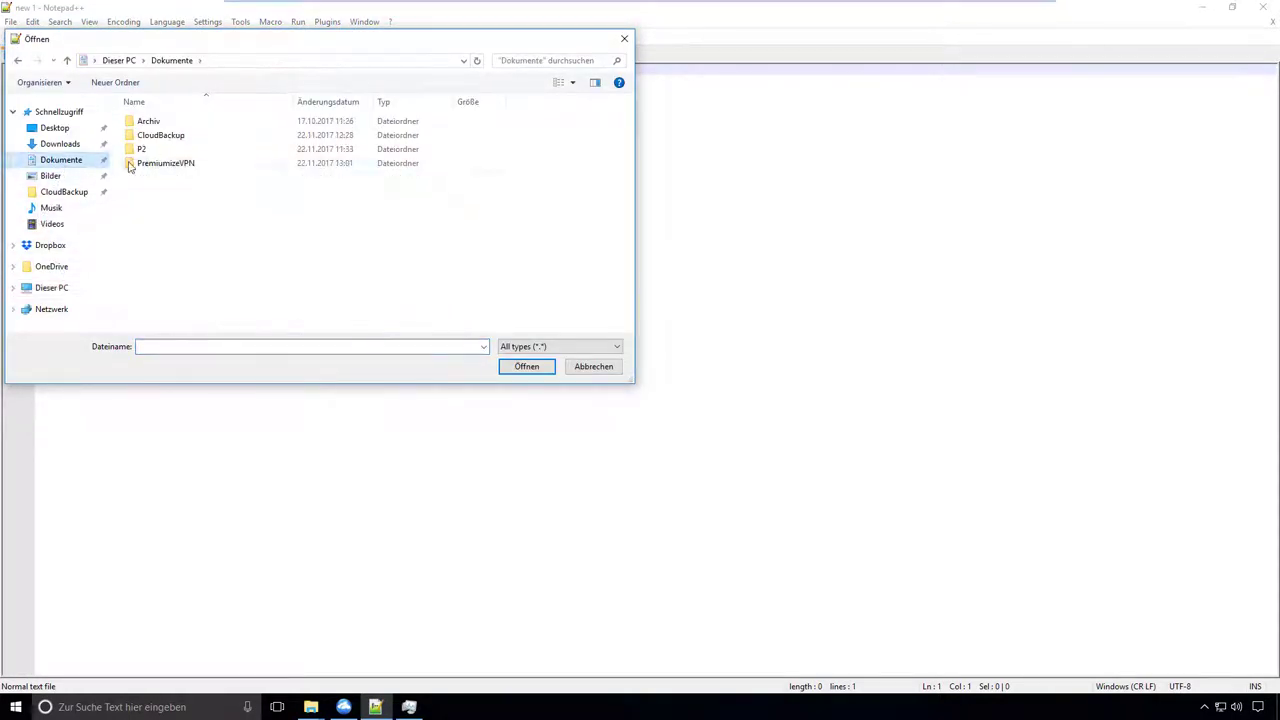
double_click(160, 163)
left_click(180, 121)
scroll(237, 201, "down", 5)
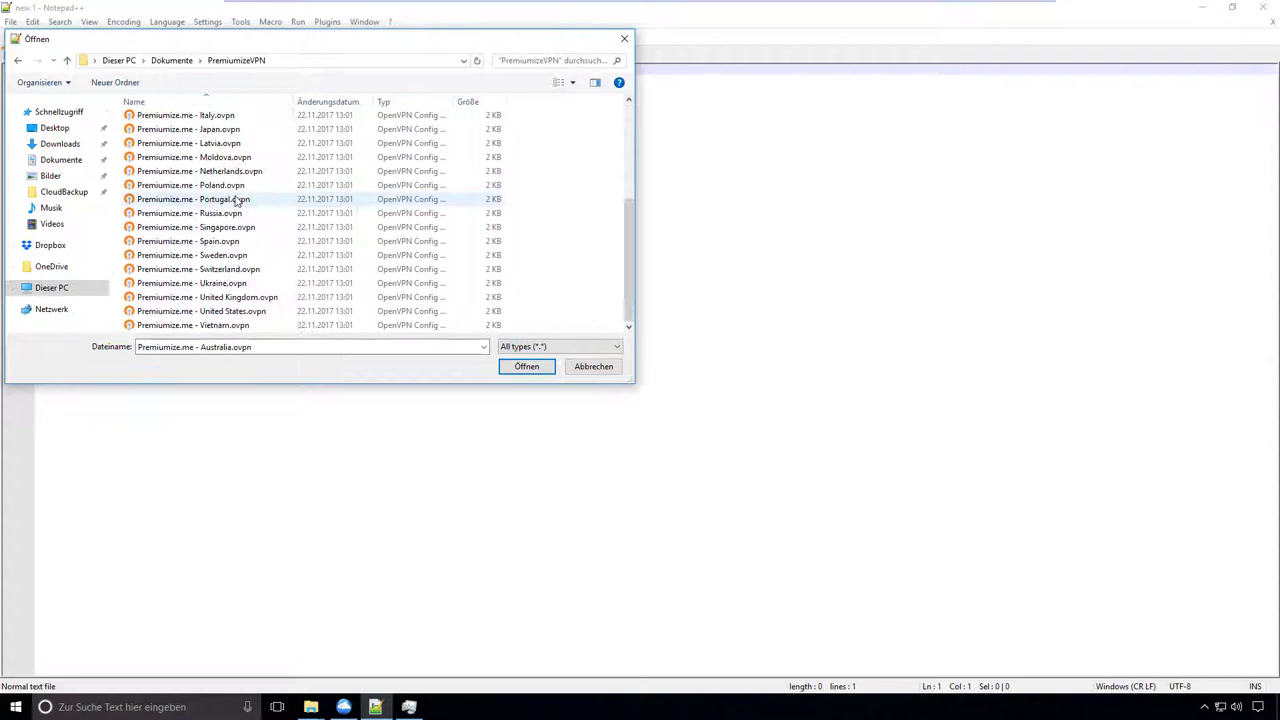
- Open all Premiumize config files and select the 'auth-user-pass userpass.txt' line
left_click(239, 326, "shift")
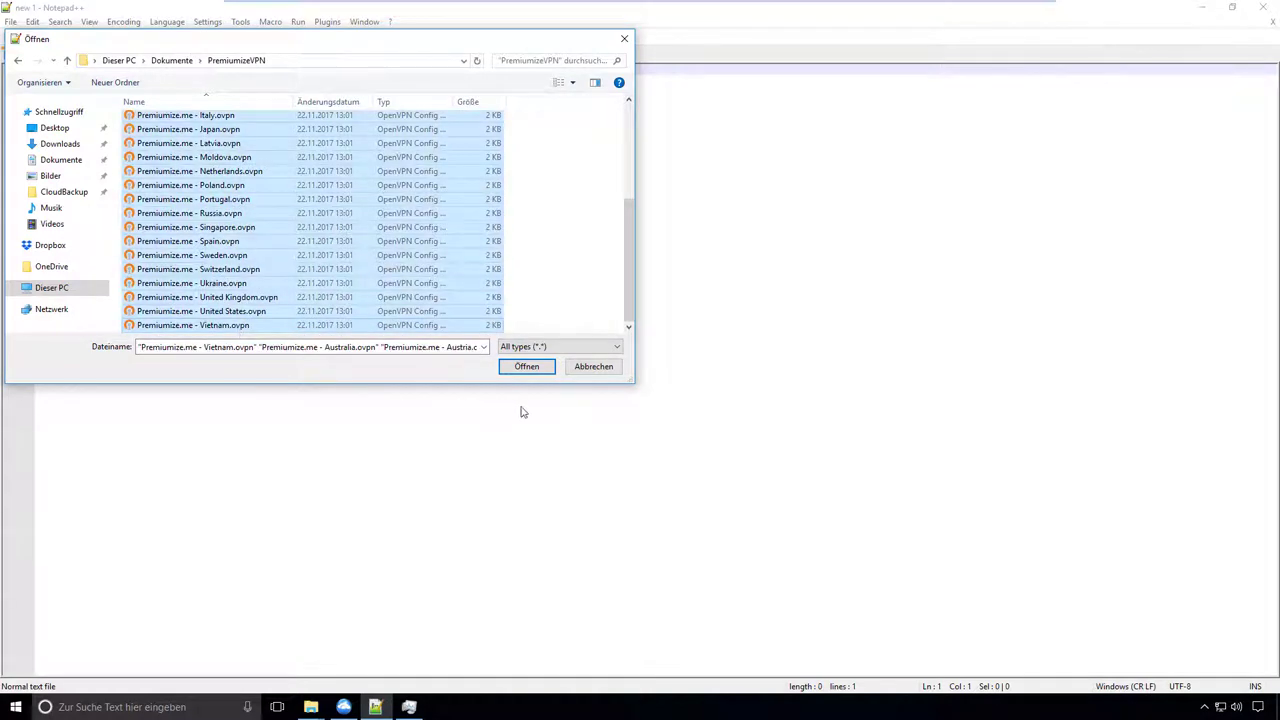
left_click(527, 367)
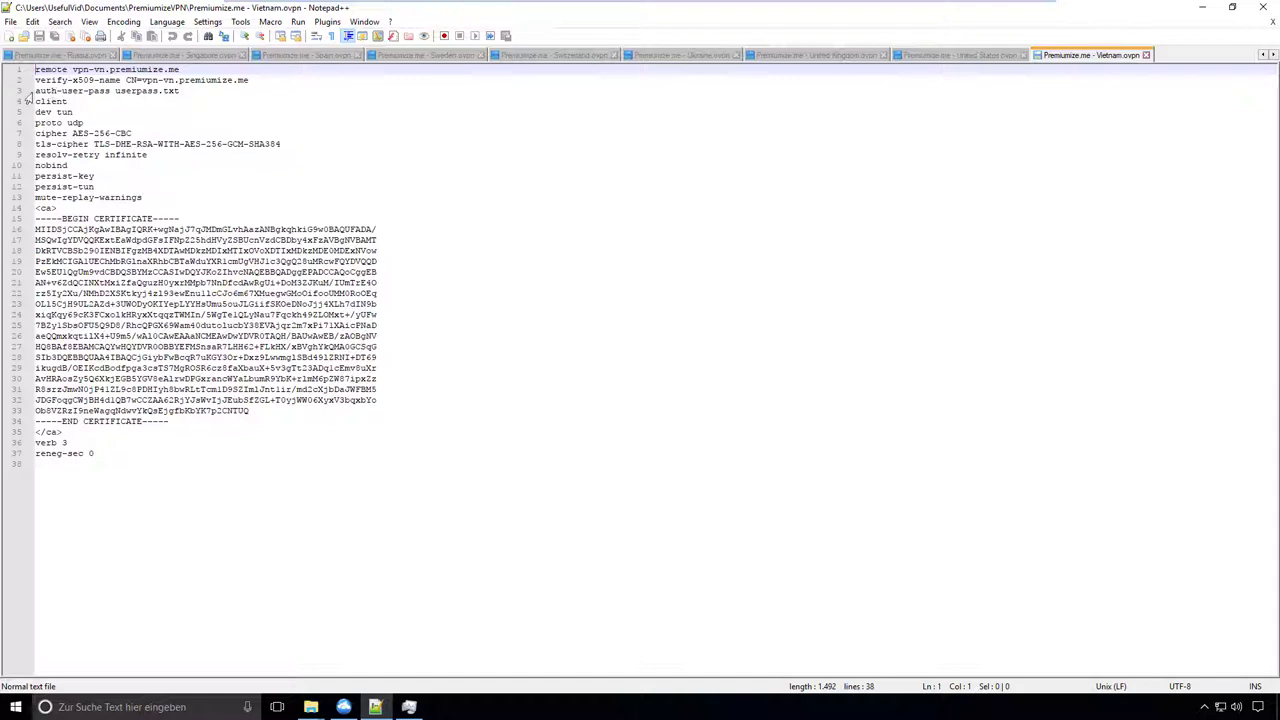
left_click_drag(37, 90, 197, 91)
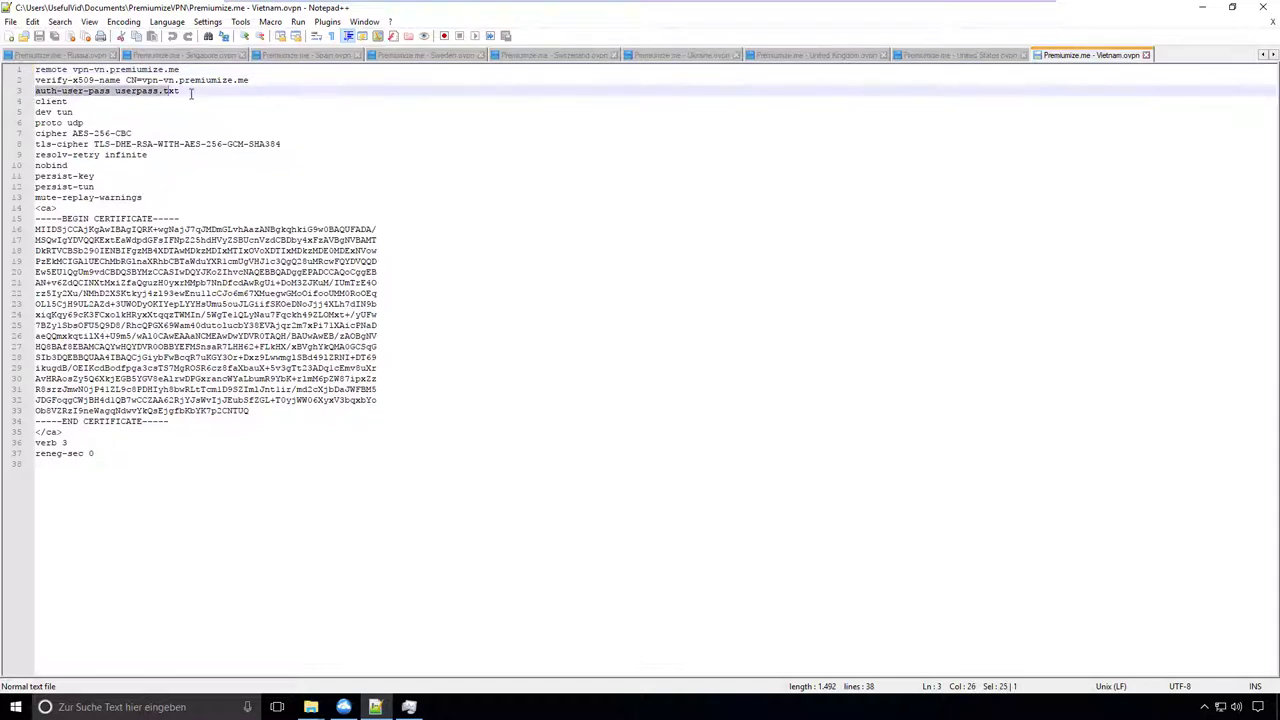
key("ctrl+f")
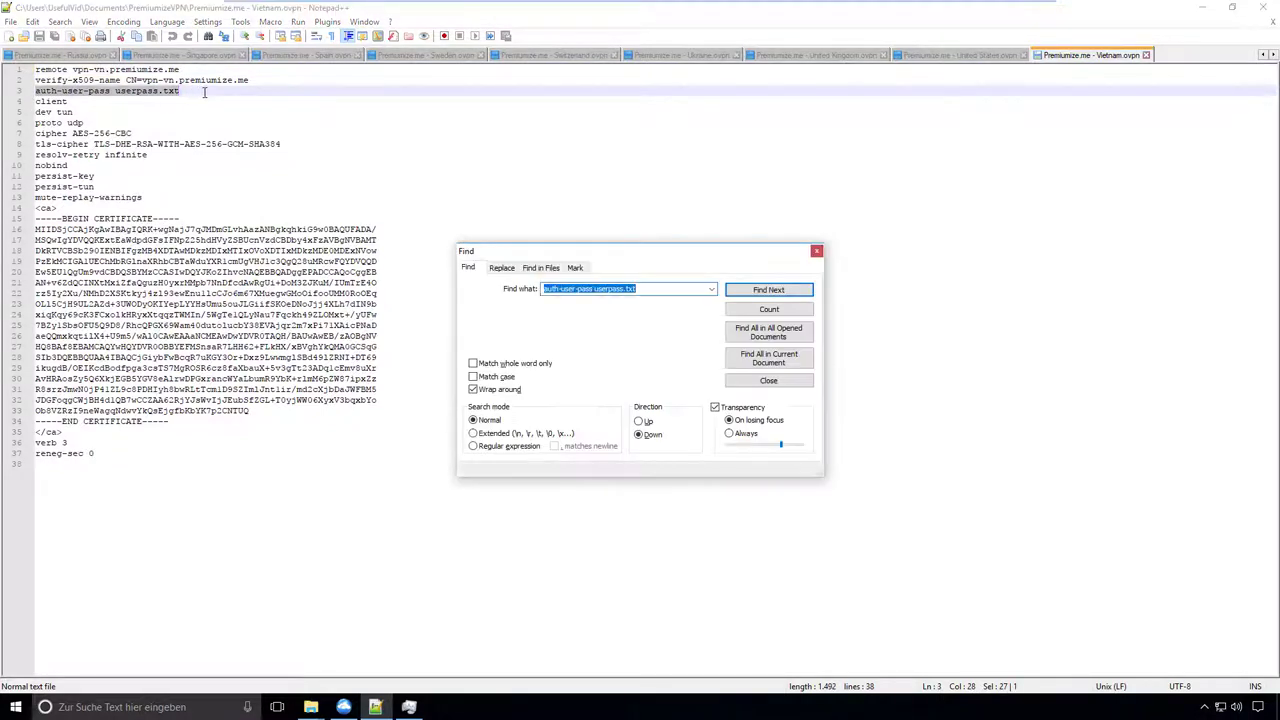
- Replace 'auth-user-pass userpass.txt' with 'auth-user-pass' in all opened documents (27 occurrences)
left_click(502, 268)
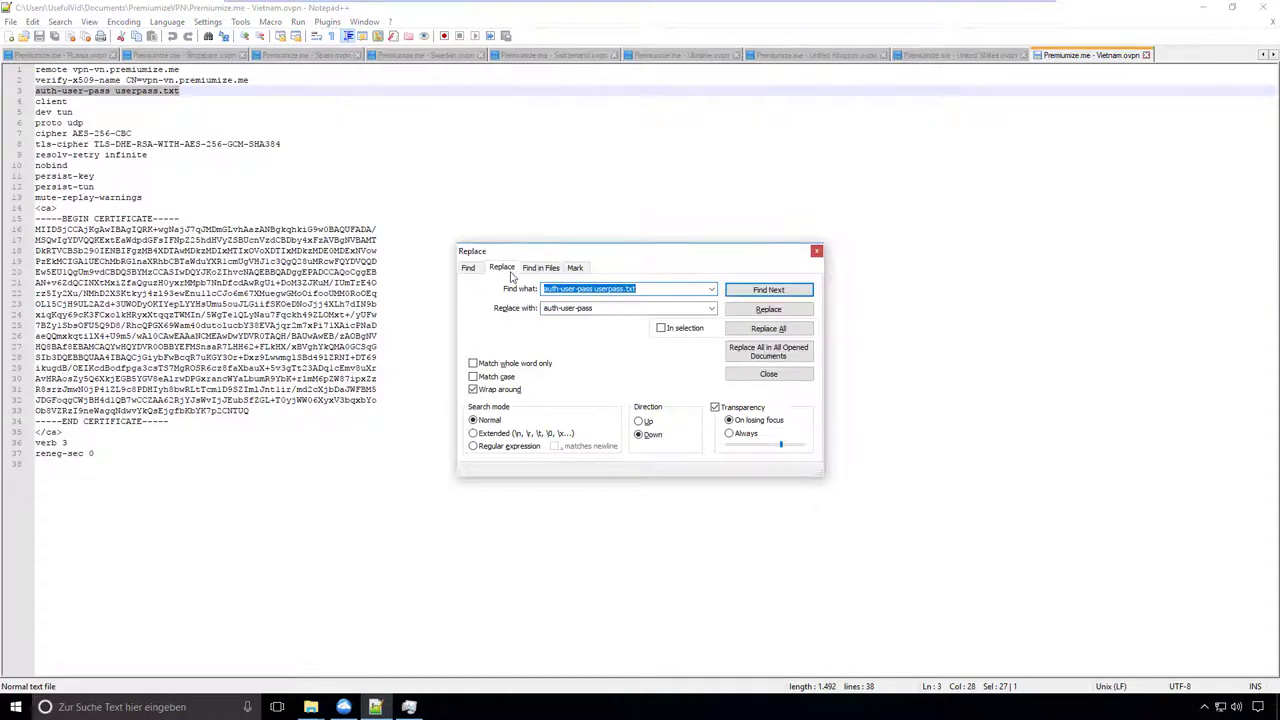
double_click(629, 308)
left_click(594, 288)
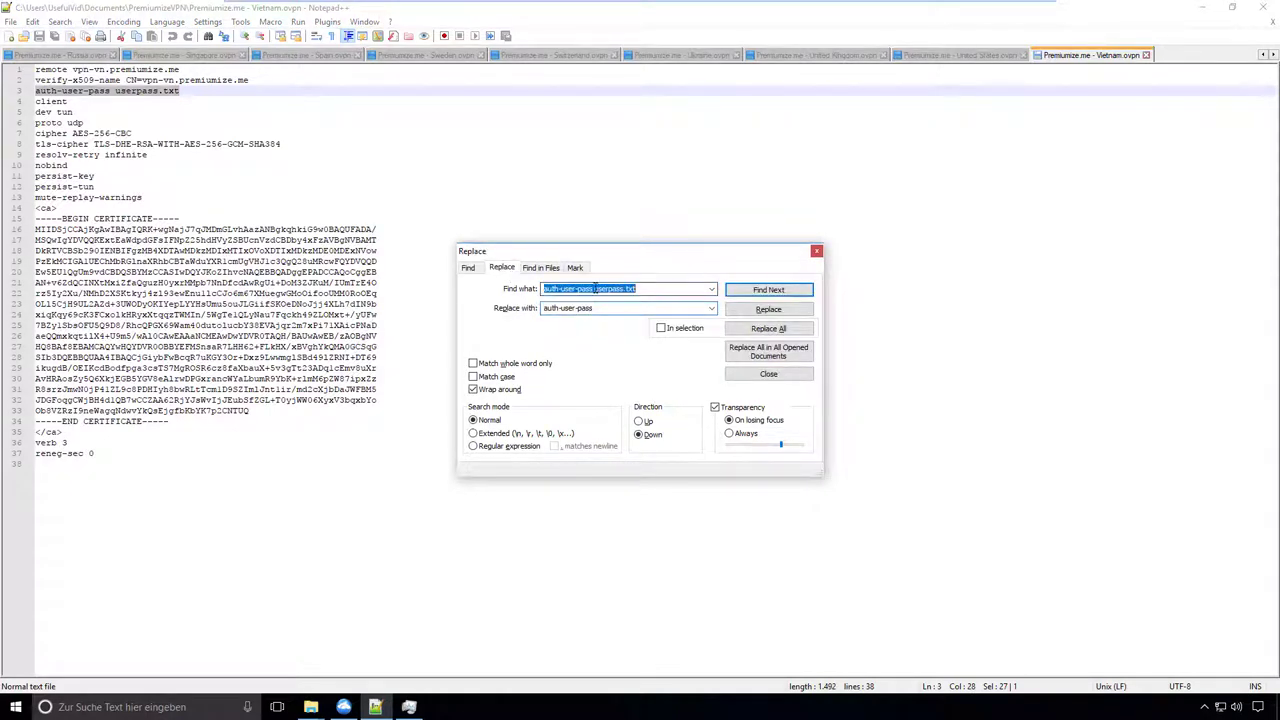
left_click(610, 309)
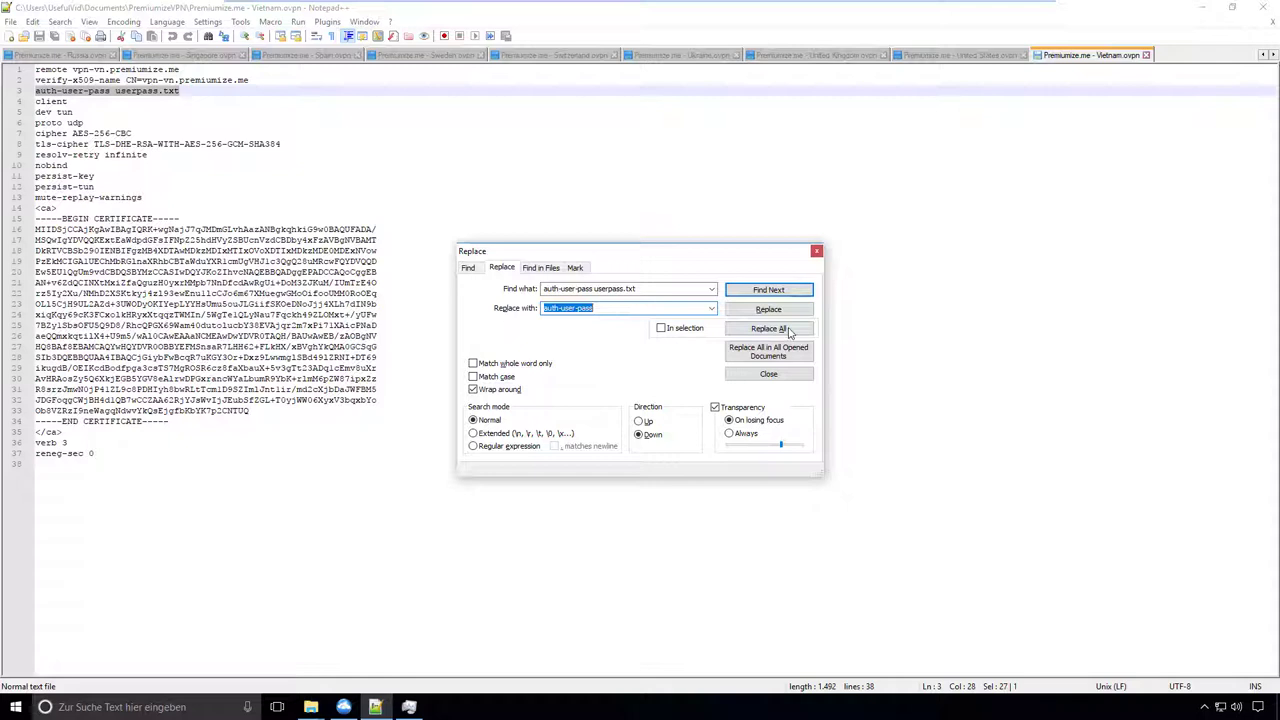
left_click(789, 331)
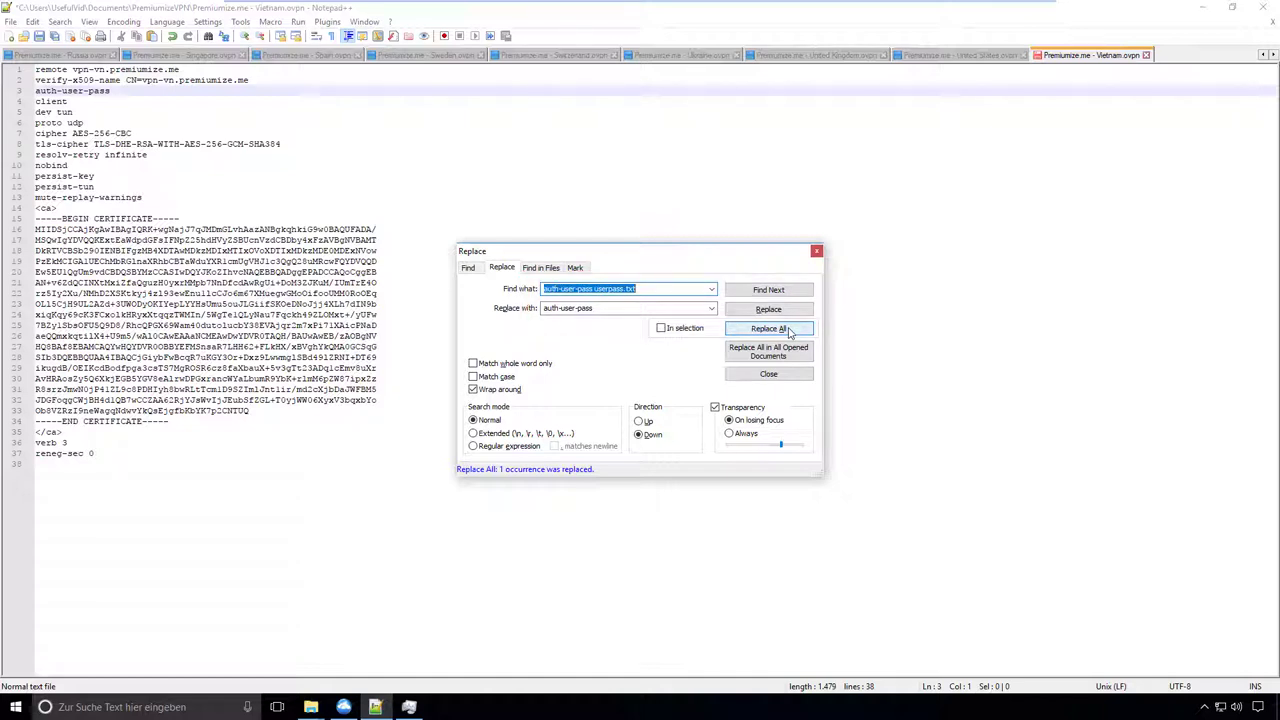
left_click(781, 355)
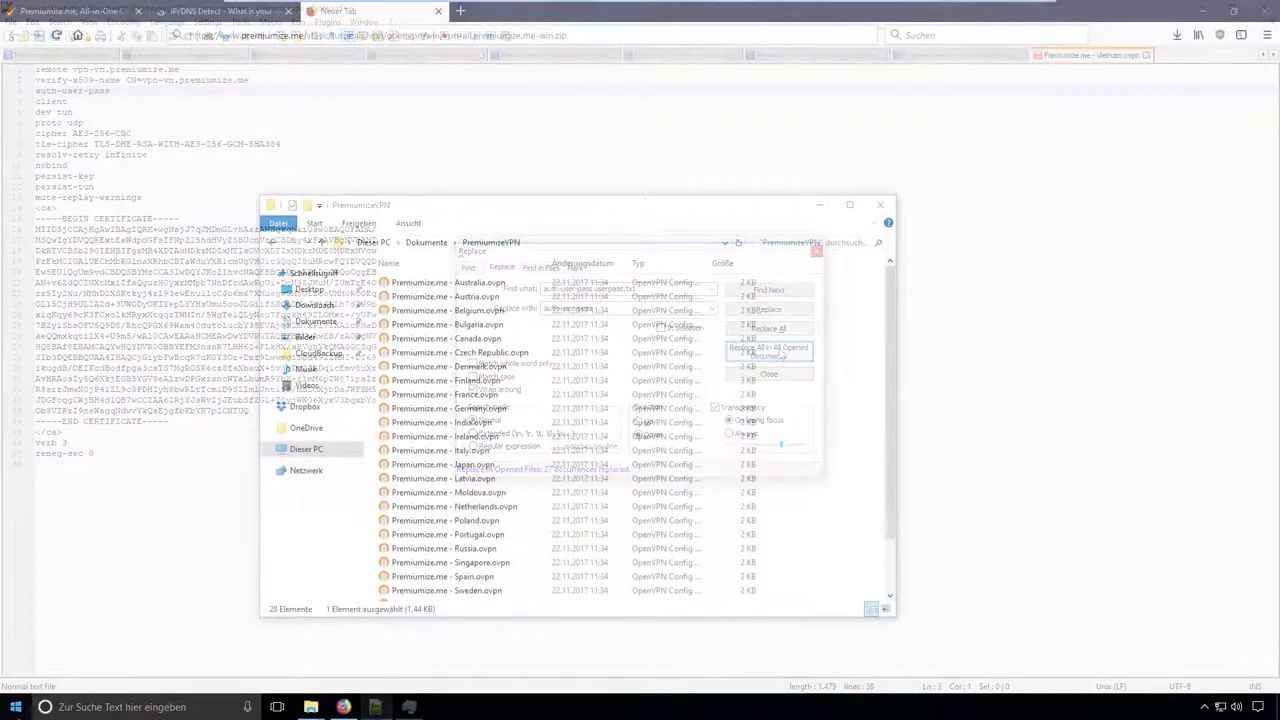
- Launch the AirVPN Eddie client from the Start menu with admin rights
key("super")
type("an")
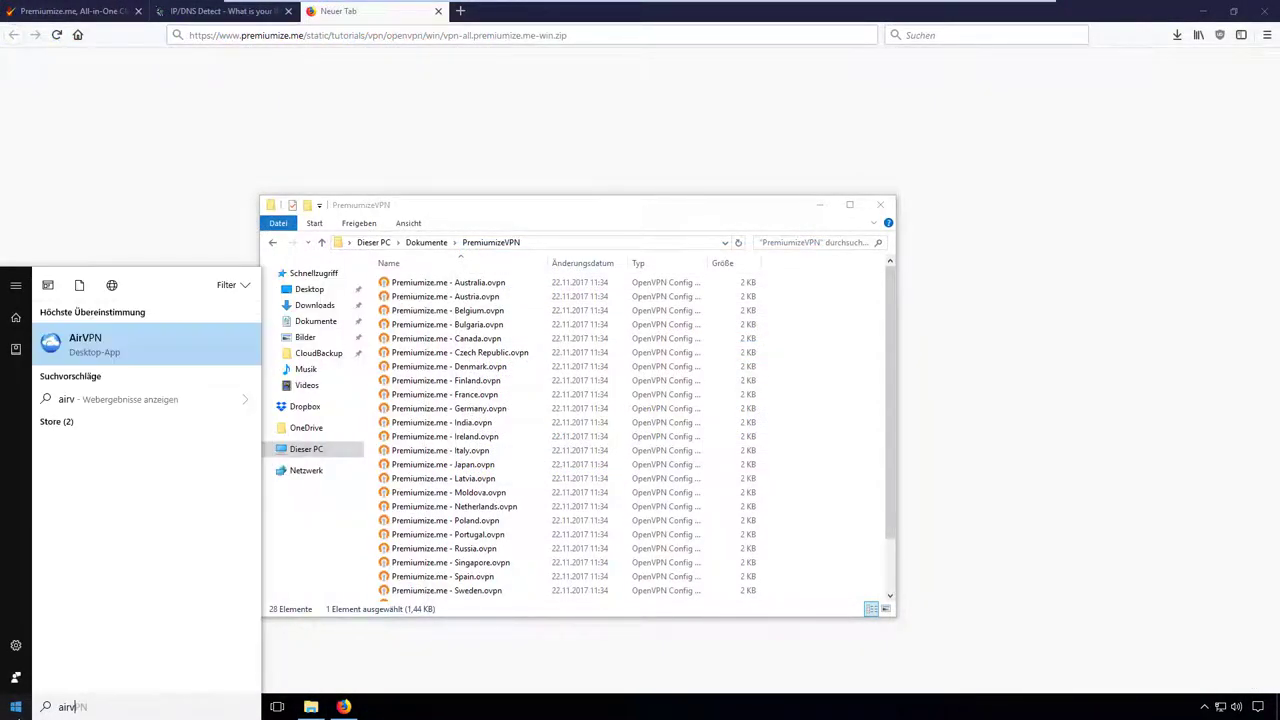
key("Return")
left_click(597, 455)
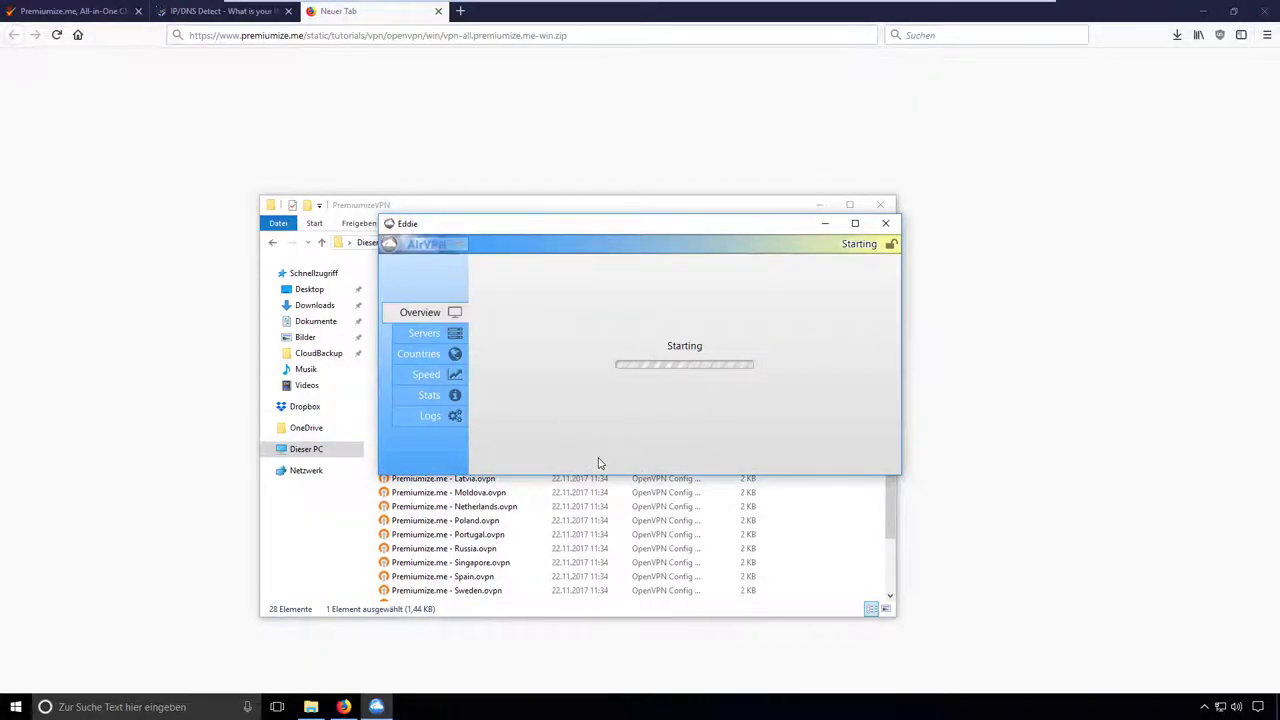
- Enable Multi-providers support in Preferences > Advanced
left_click(443, 256)
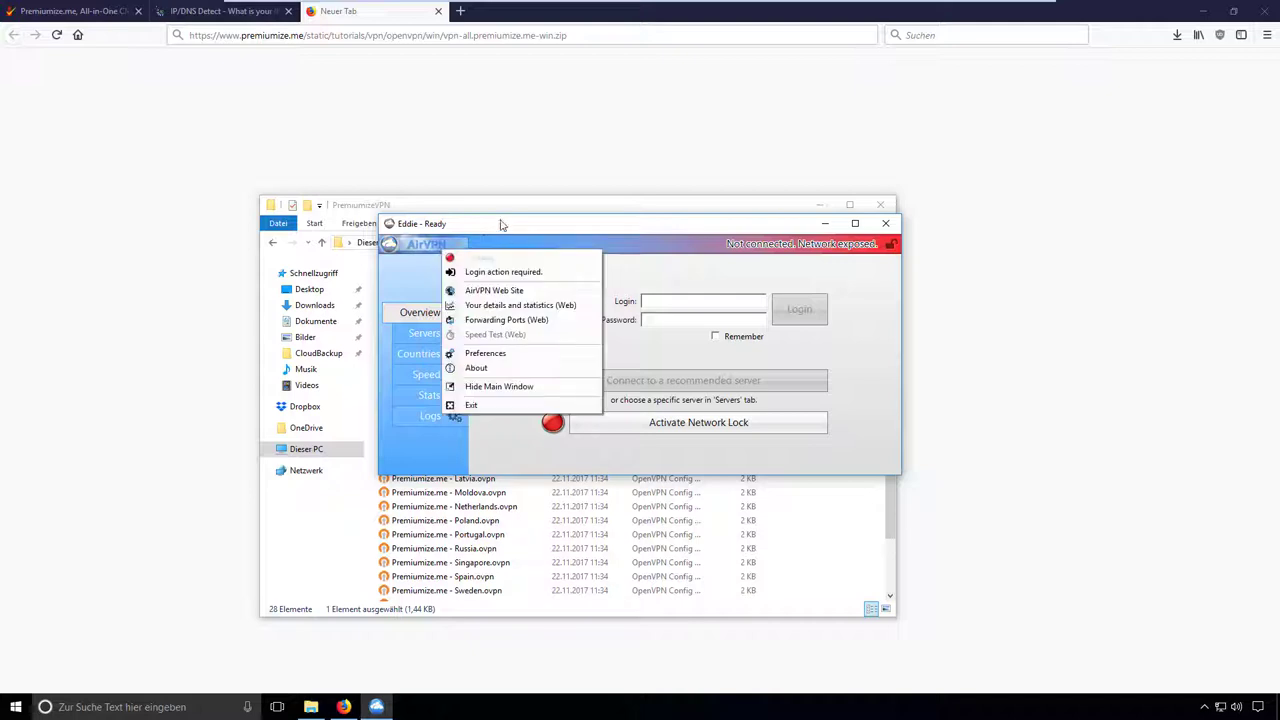
left_click(524, 356)
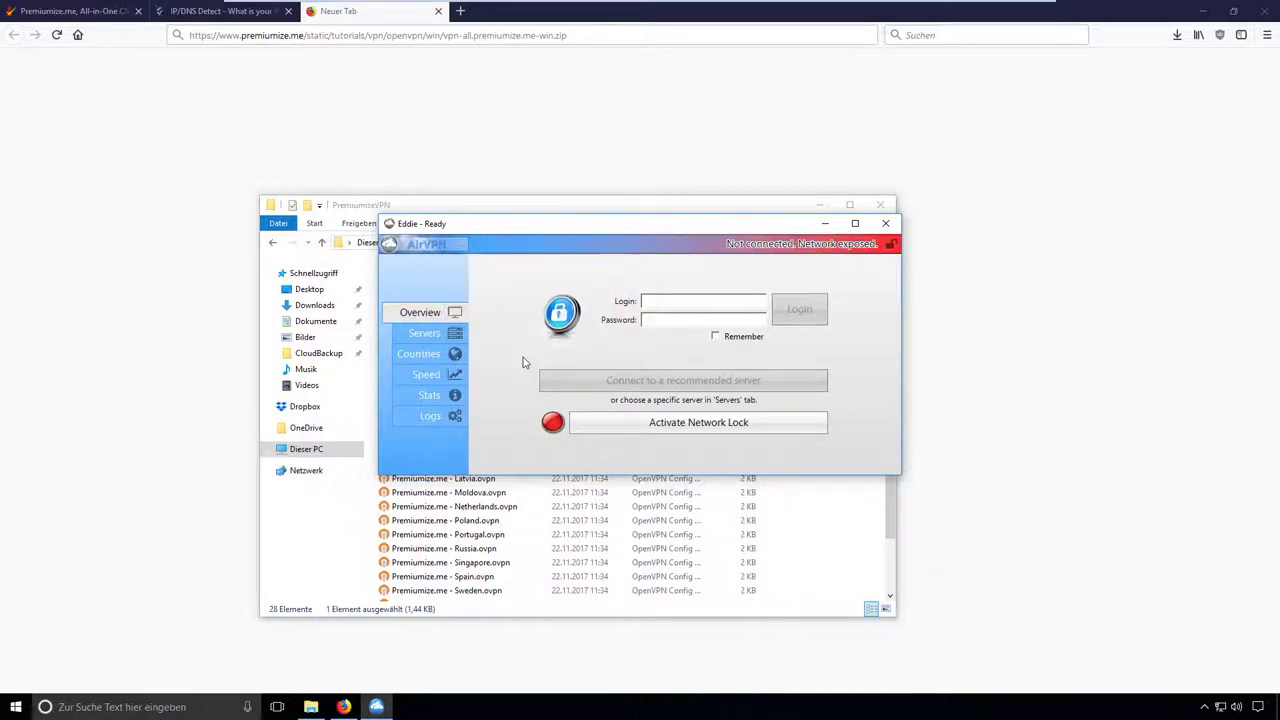
left_click(442, 366)
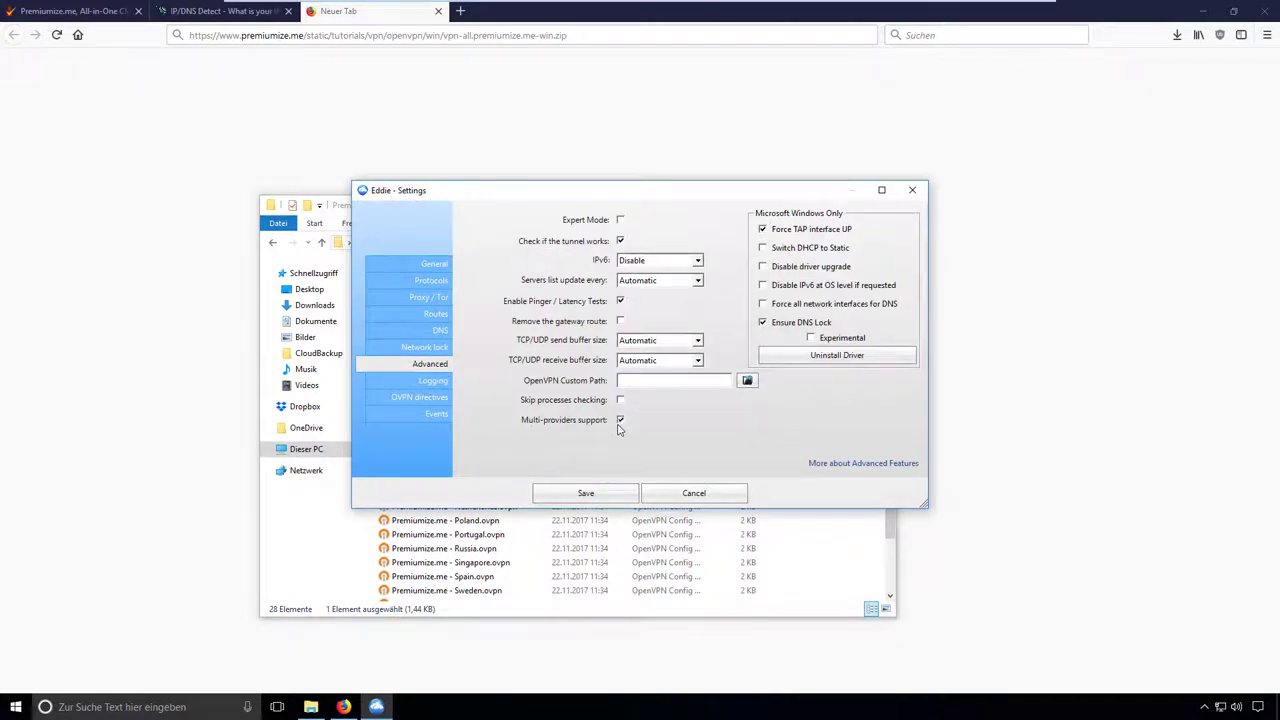
- Save the settings and disable the AirVPN provider in the Providers list
left_click(586, 493)
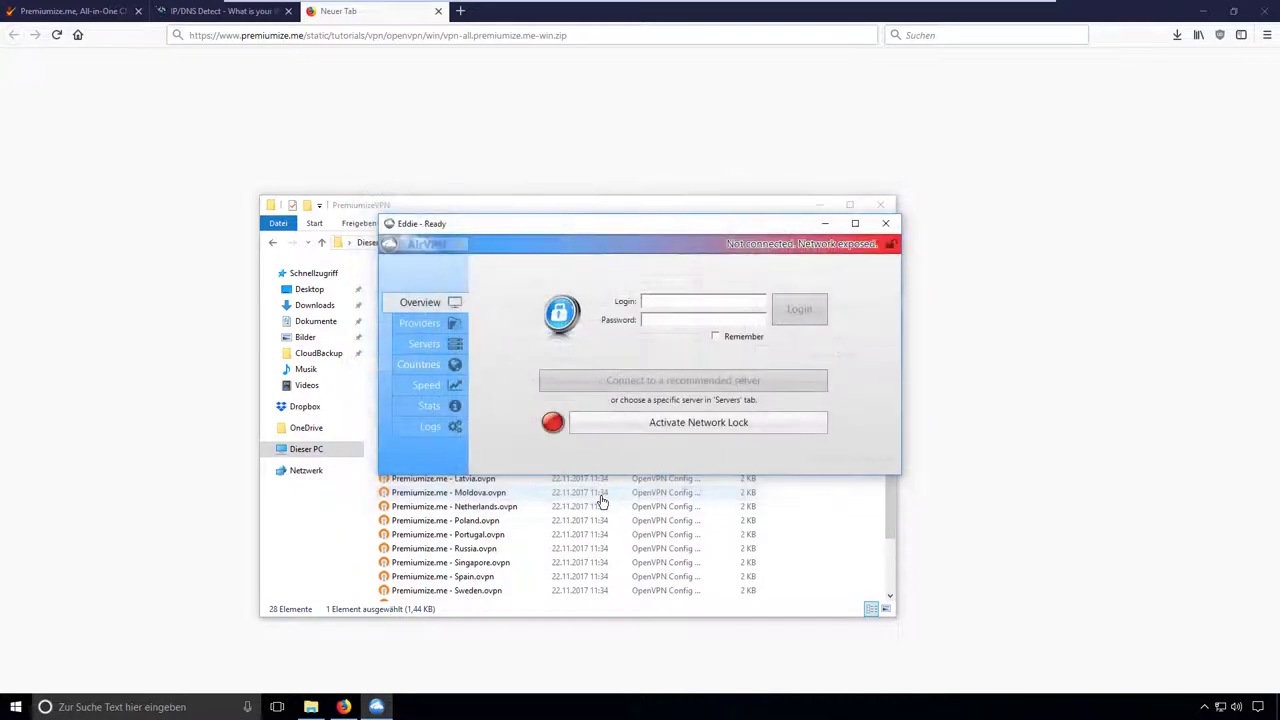
left_click(455, 328)
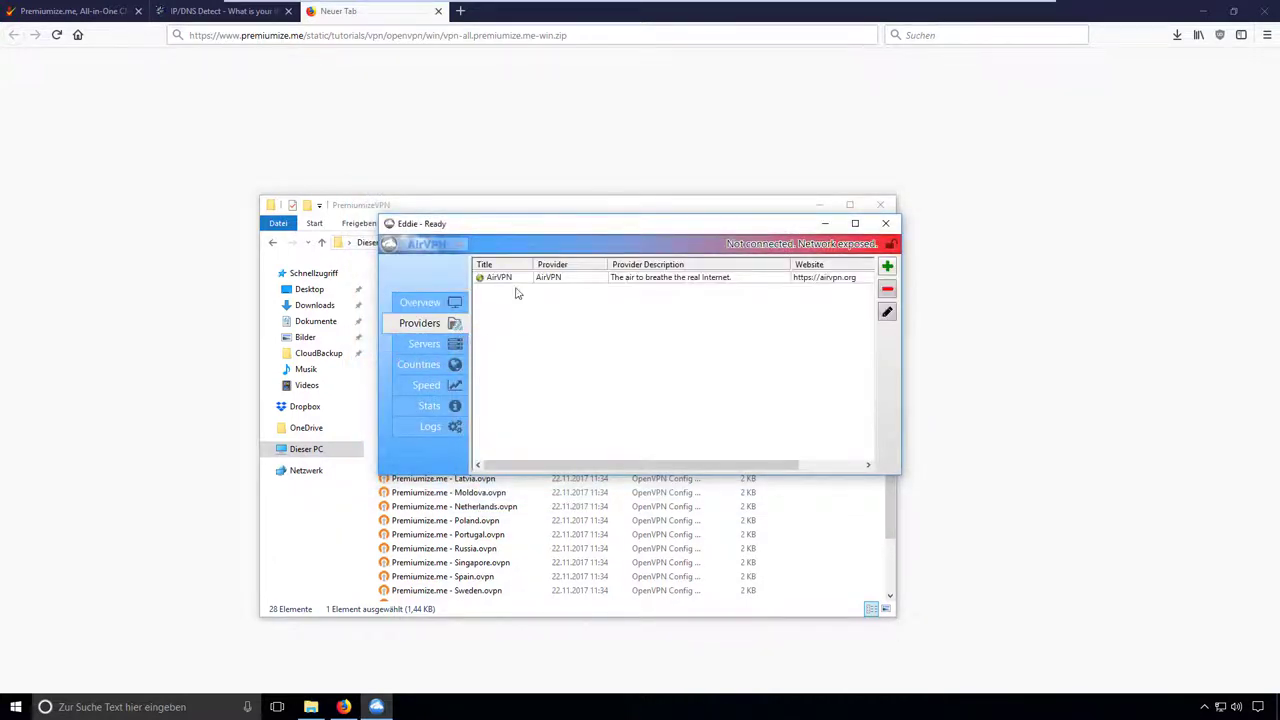
left_click(498, 282)
left_click(887, 313)
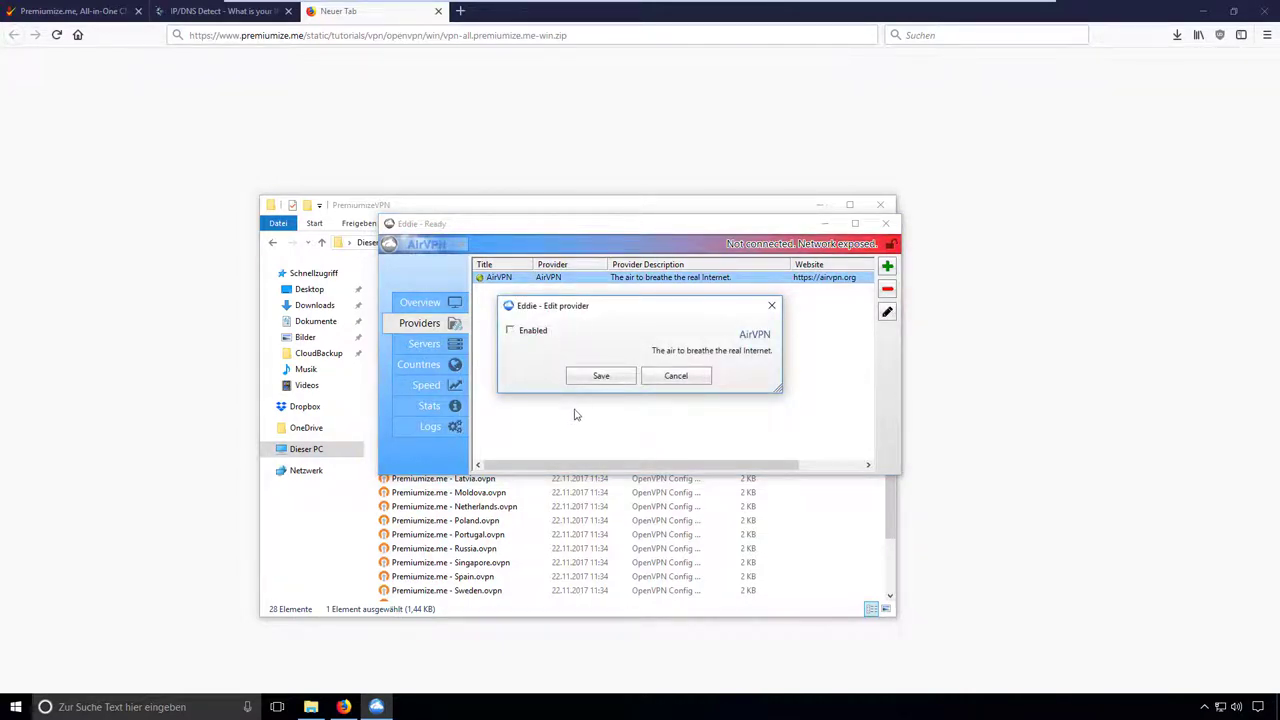
left_click(601, 376)
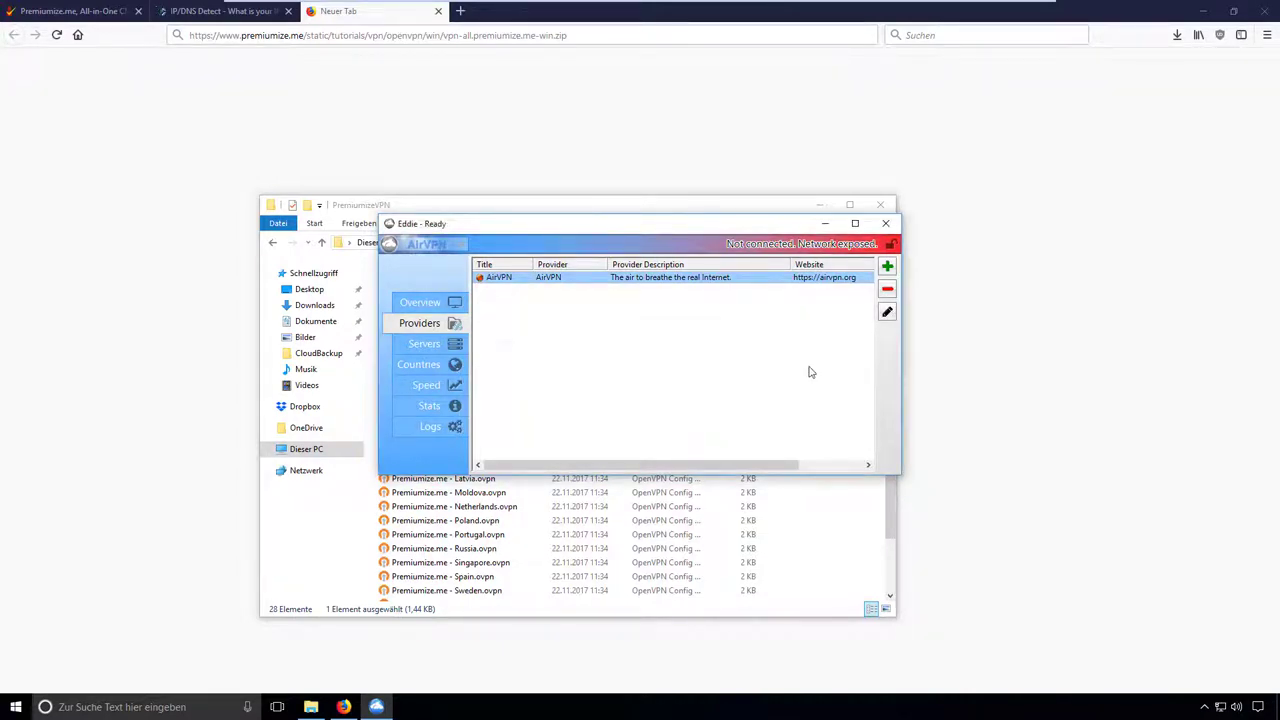
- Add a Generic OpenVPN provider and select it in the providers list
left_click(887, 268)
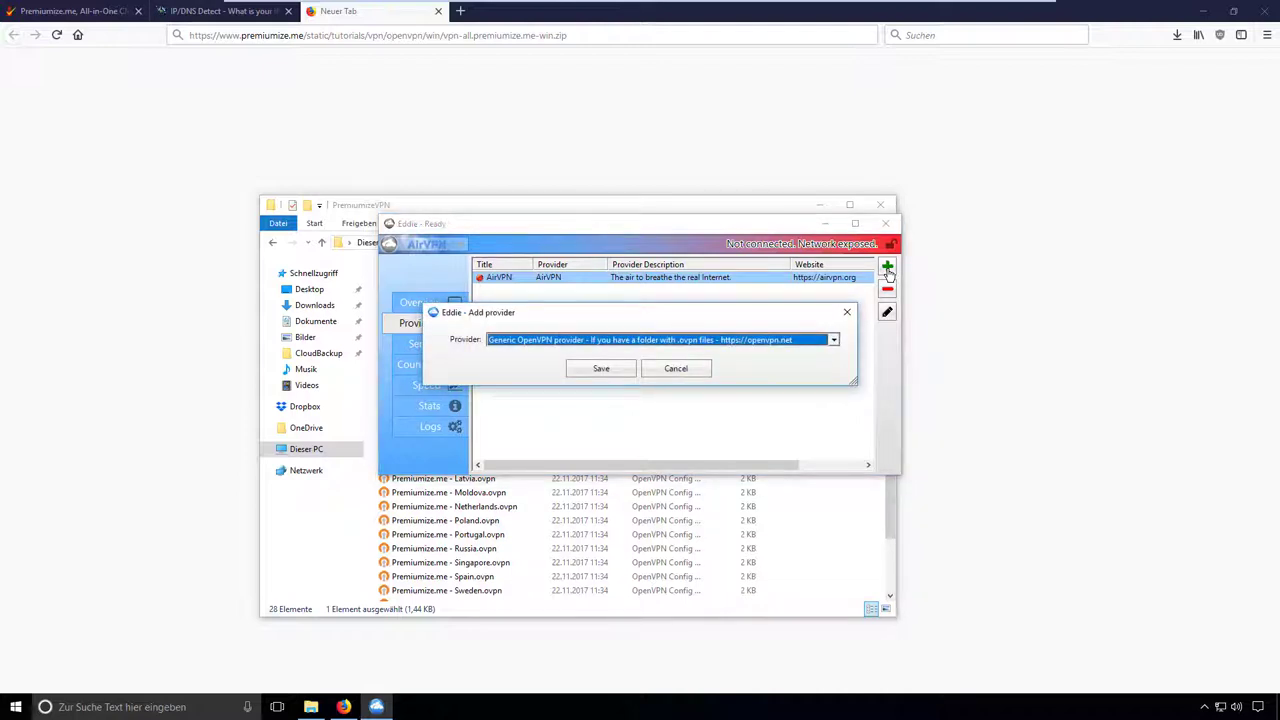
left_click(818, 343)
left_click(810, 340)
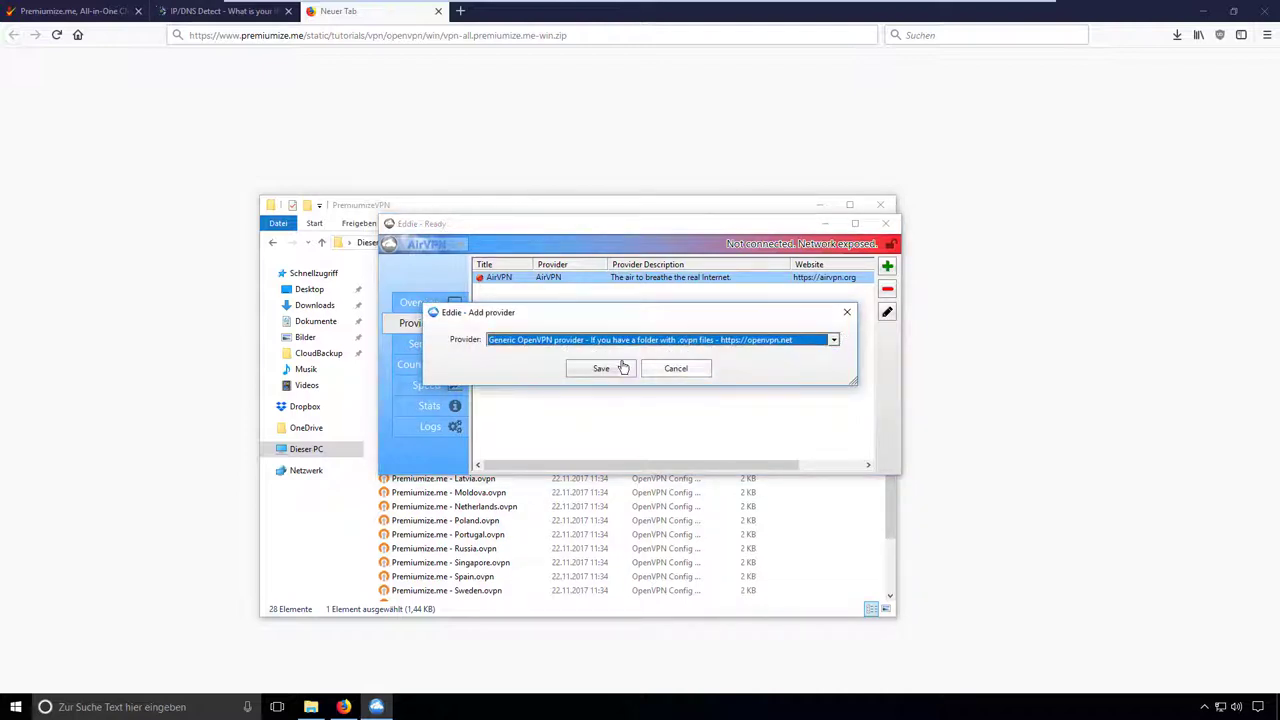
left_click(617, 369)
left_click(509, 291)
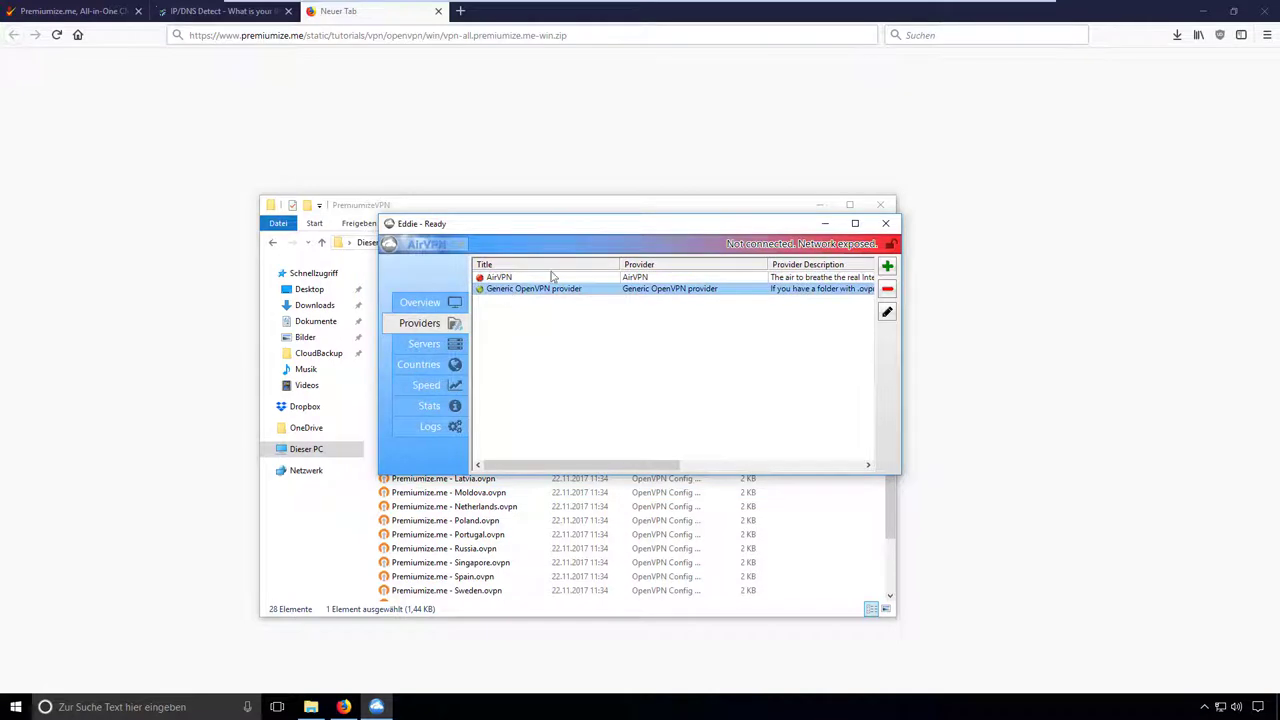
- Rename the Generic OpenVPN provider's title to Premiumize
left_click(887, 312)
triple_click(690, 313)
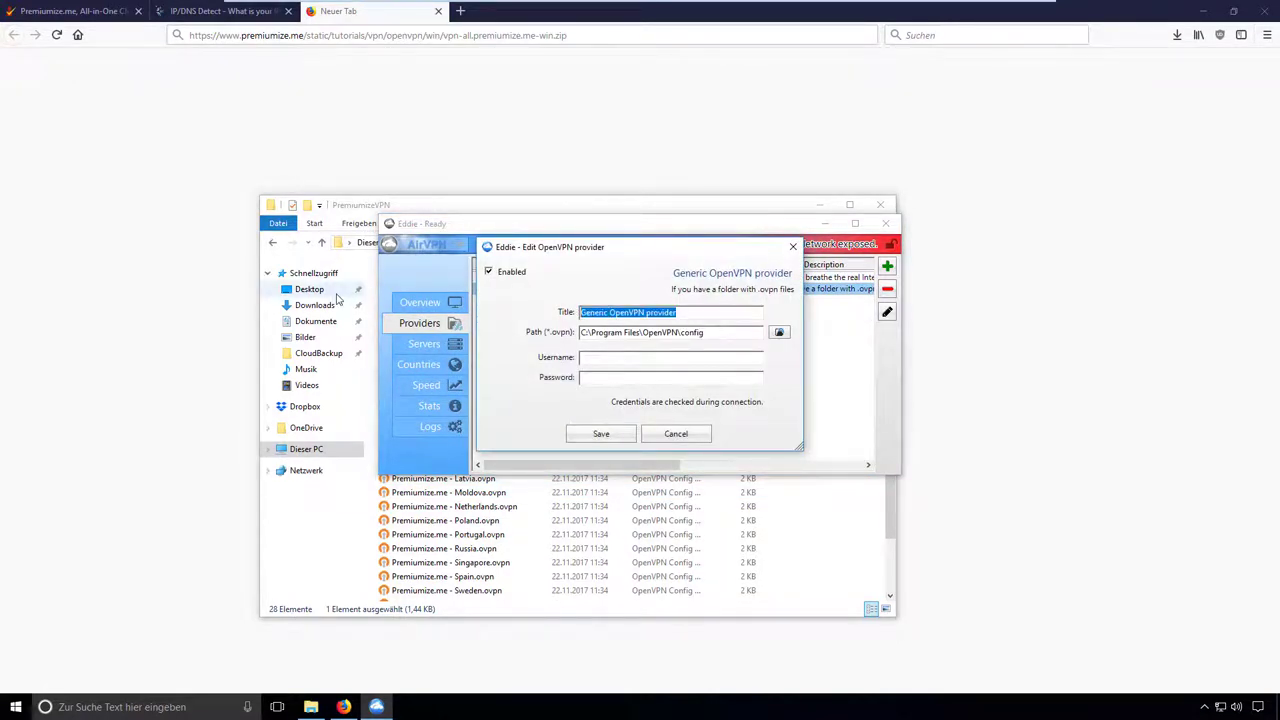
type("Premiumize")
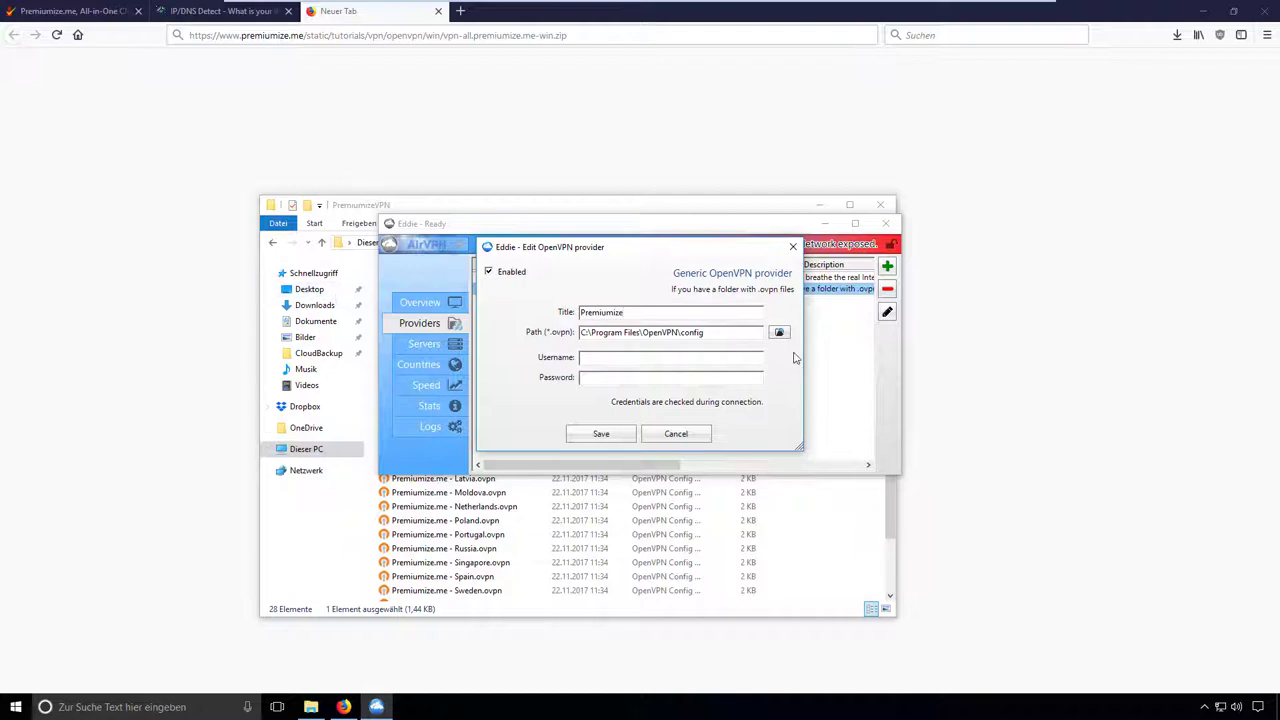
- Set the provider's path to the Dokumente\PremiumizeVPN folder and save the provider
left_click(779, 334)
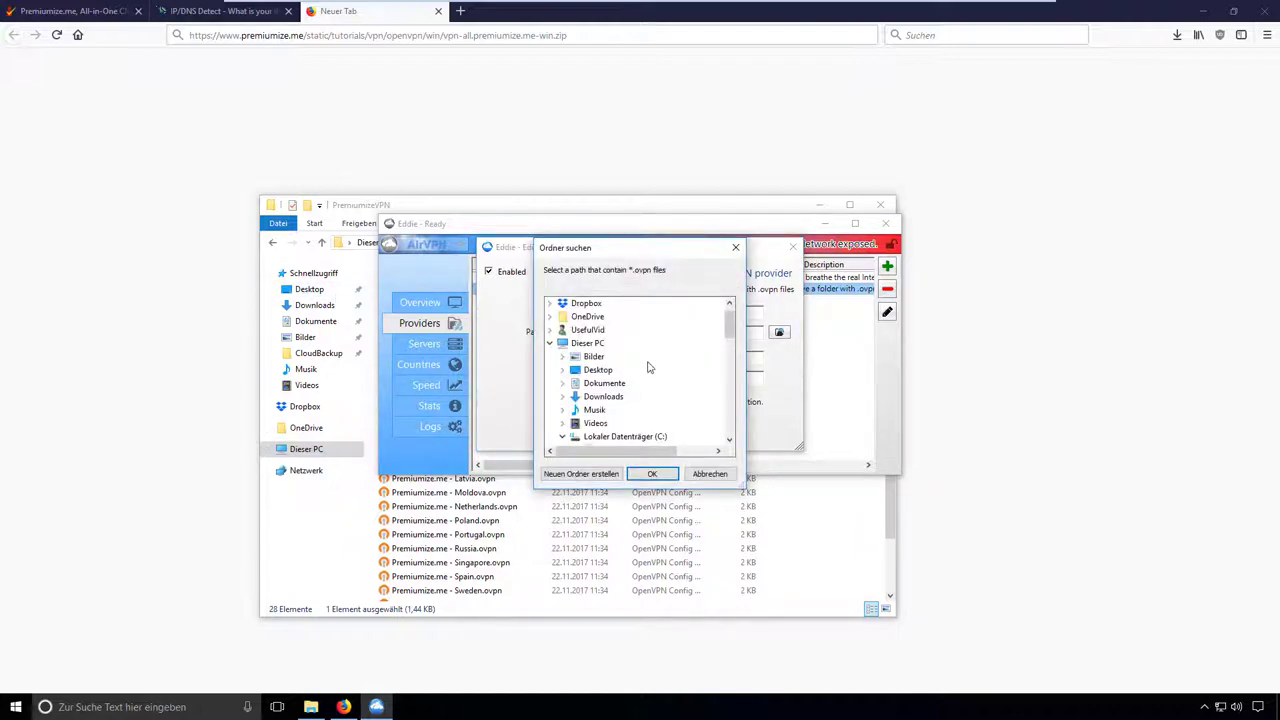
left_click(564, 385)
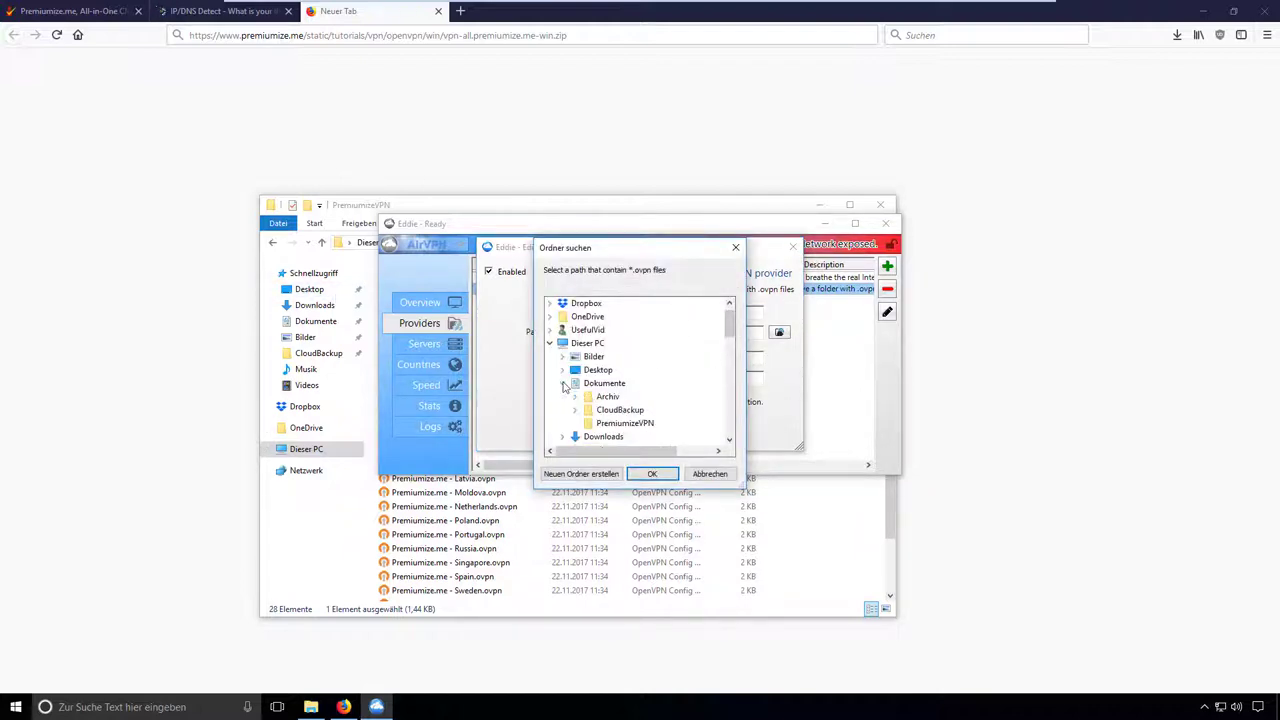
left_click(620, 423)
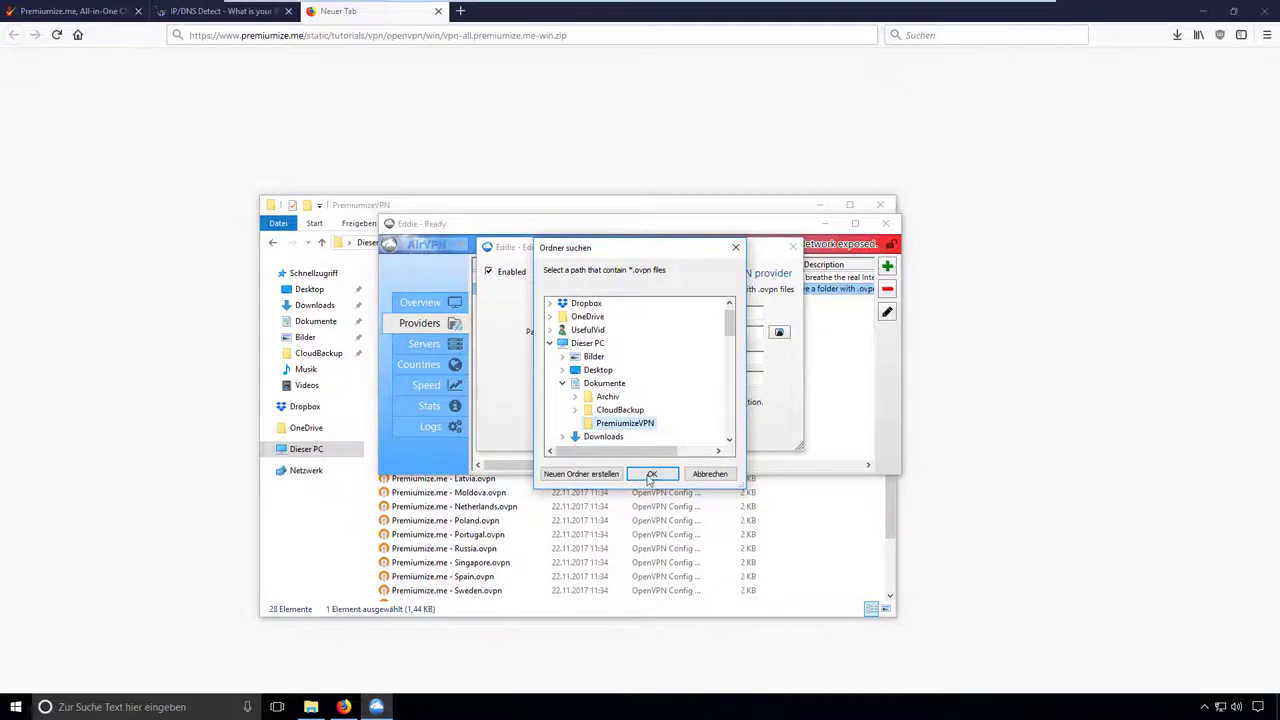
left_click(651, 474)
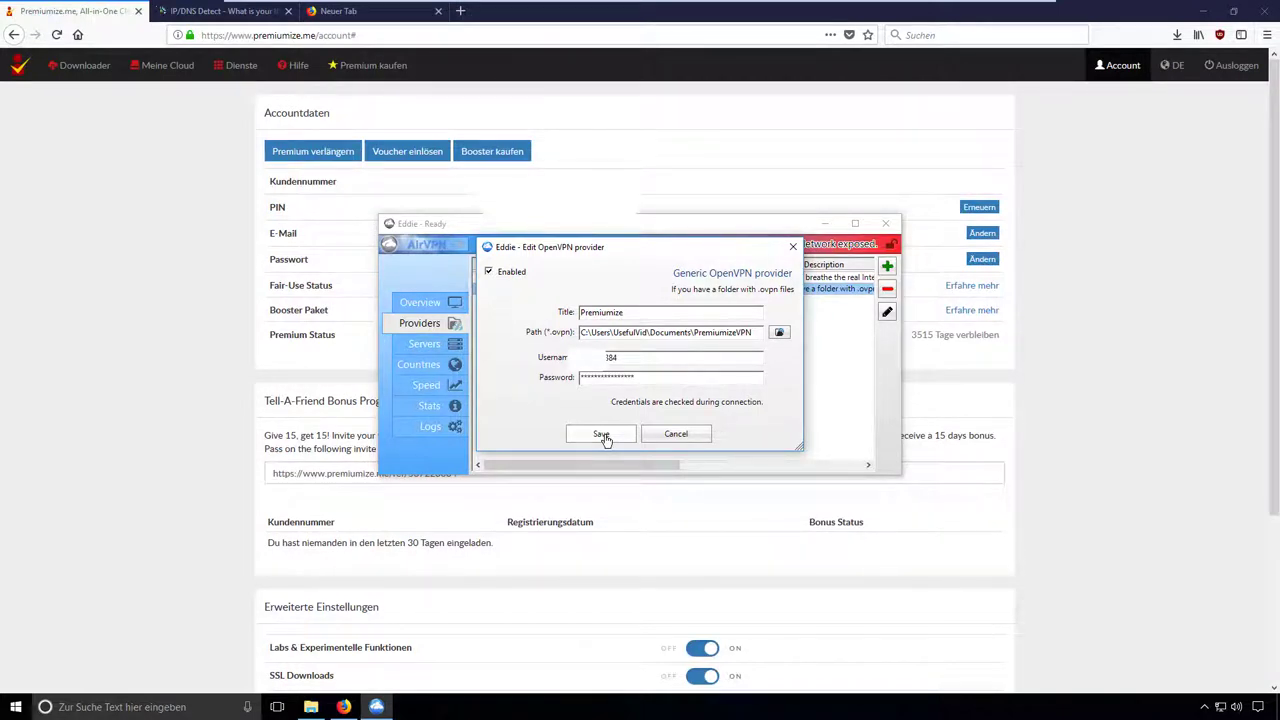
left_click(602, 436)
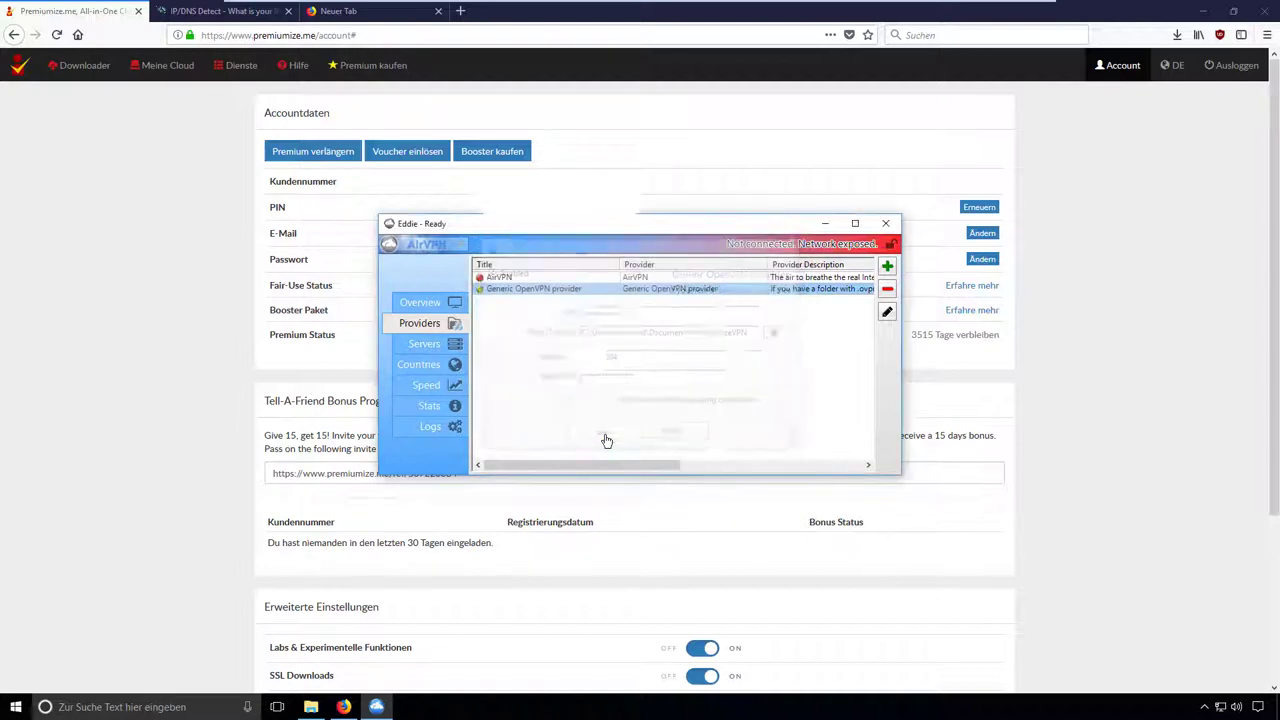
- Show the Servers list of about 28 Premiumize.me servers with locations, latency and scores
left_click(420, 343)
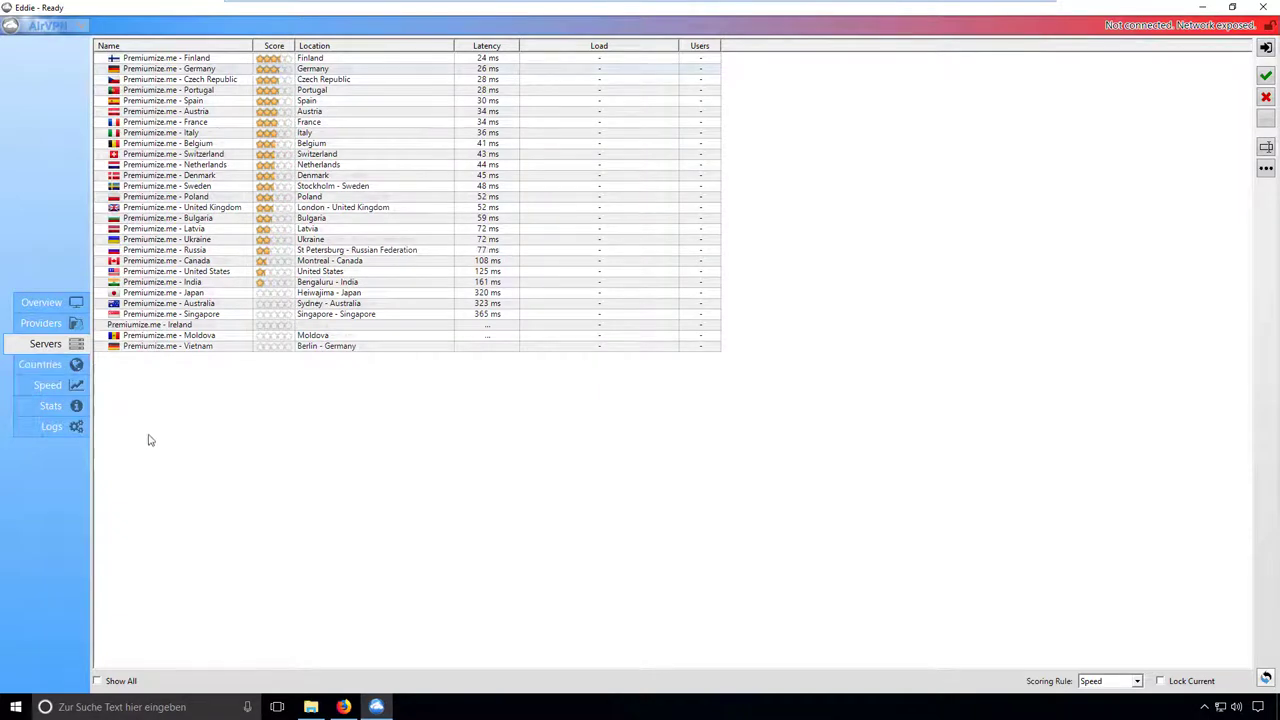
- Open Preferences and review the Protocols, Routes, DNS and Network lock settings pages
left_click(58, 33)
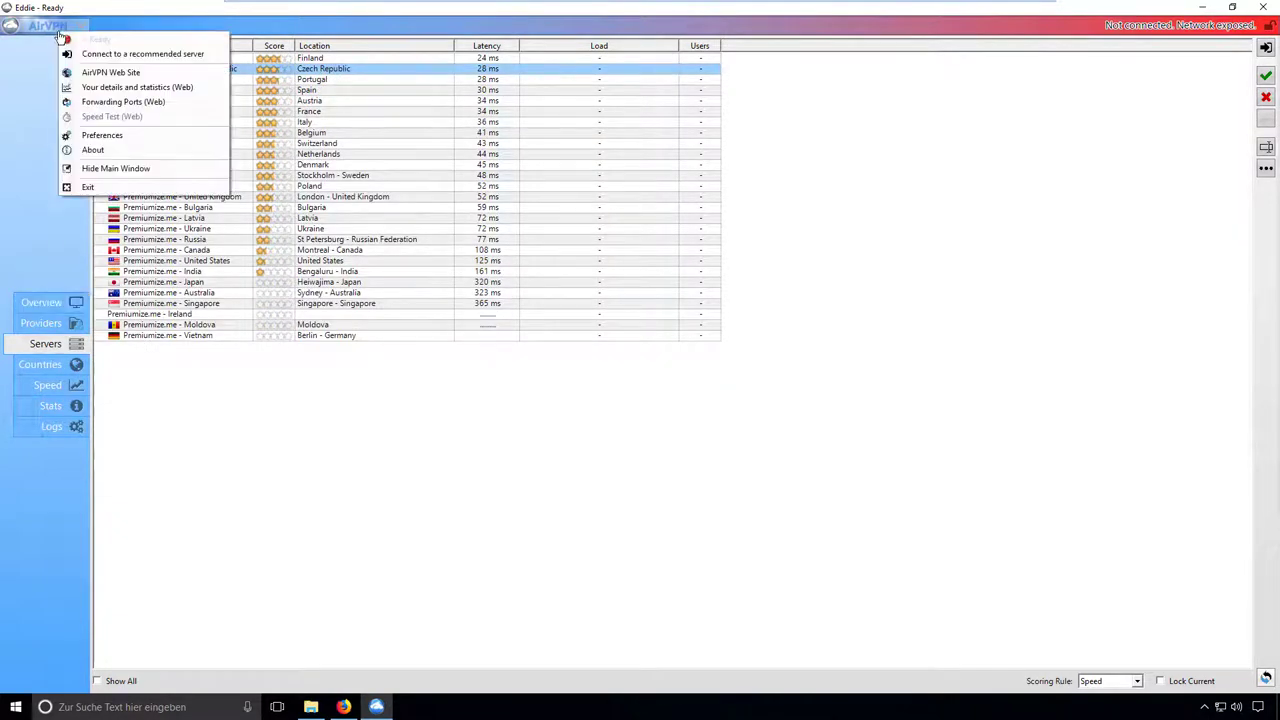
left_click(85, 135)
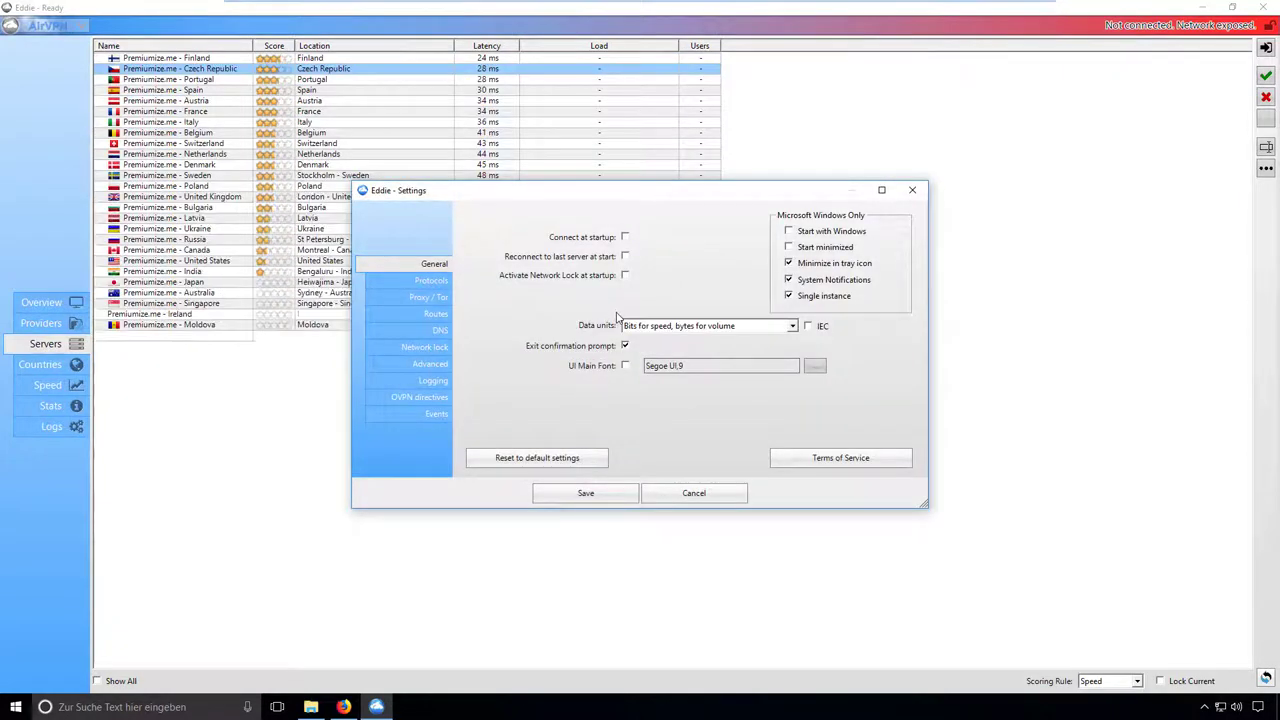
left_click(430, 280)
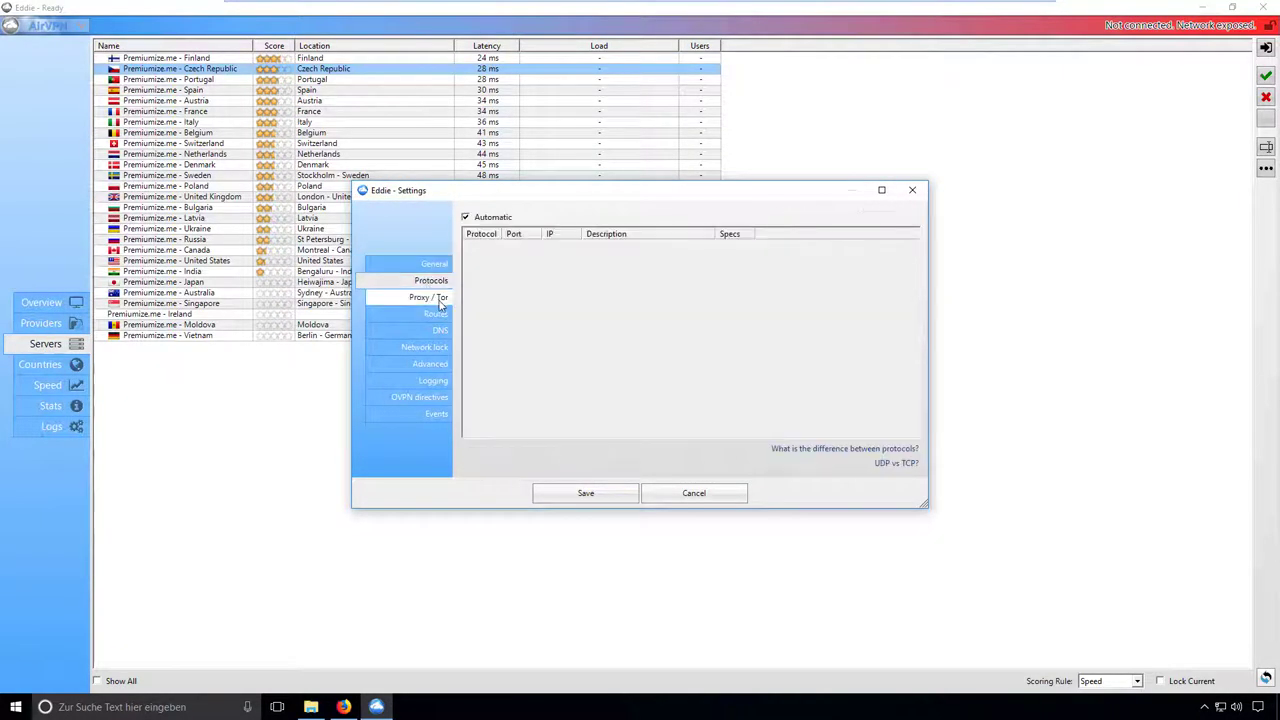
left_click(435, 314)
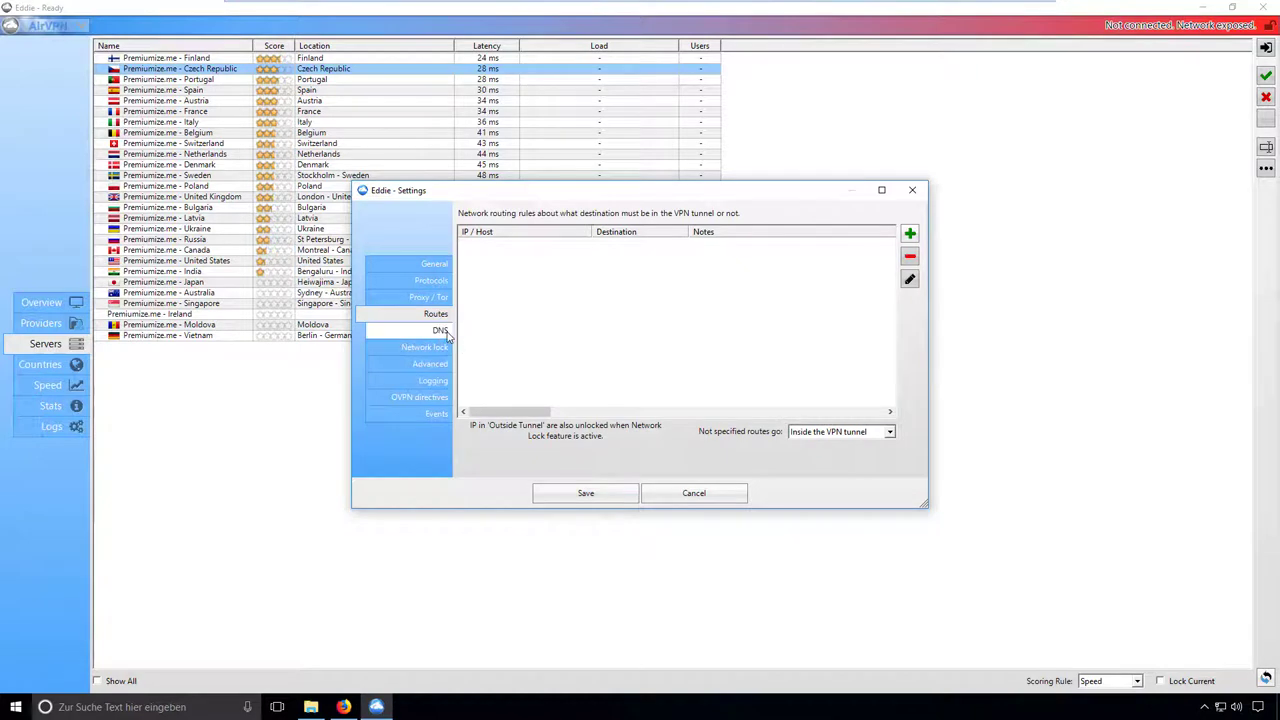
left_click(442, 330)
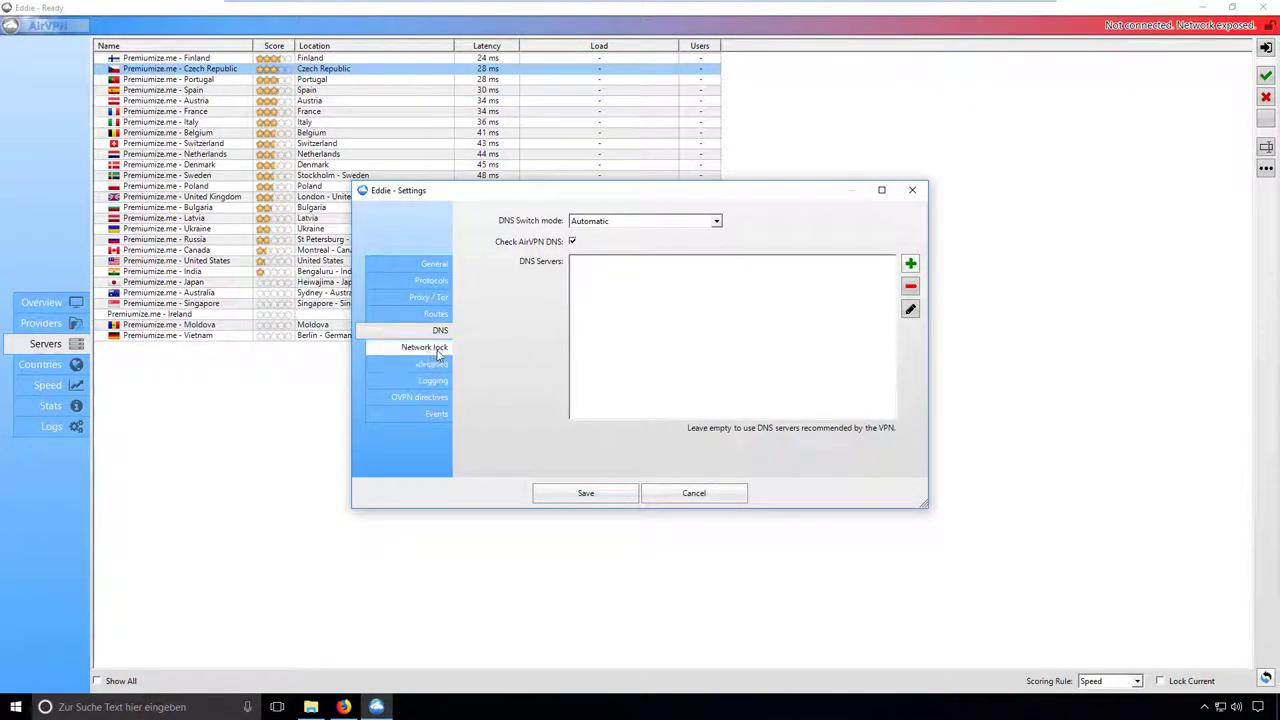
left_click(437, 353)
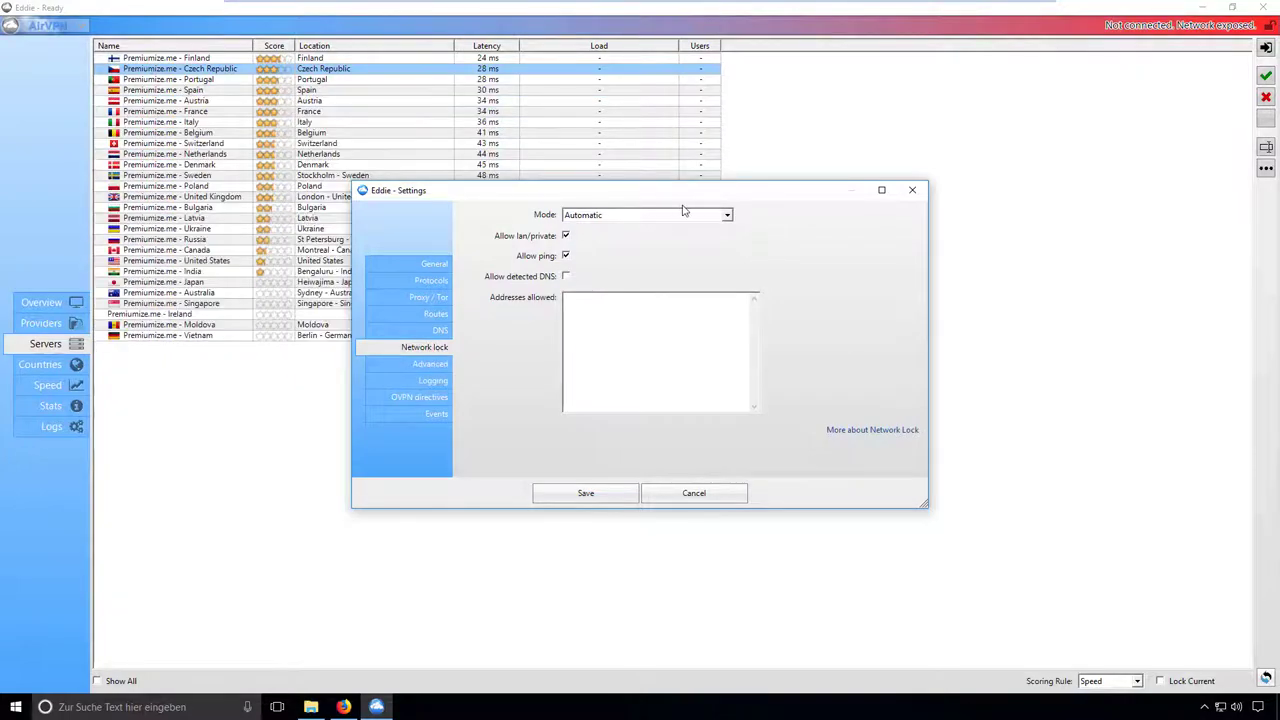